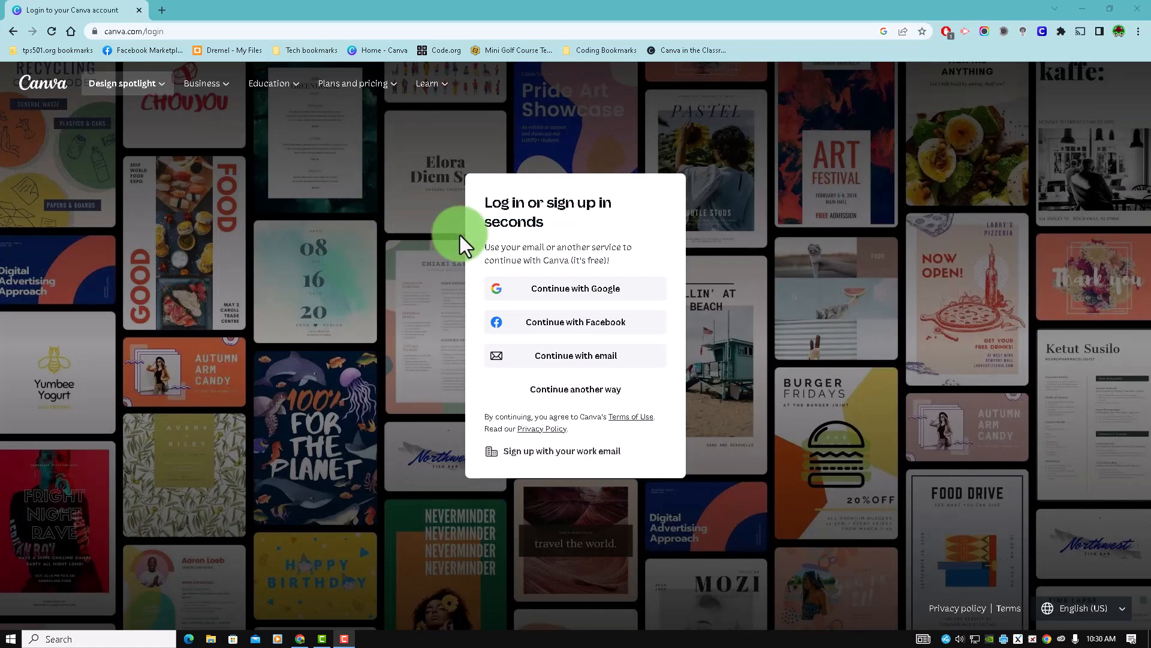
- Log in to Canva with Google and open the account options on the home page
click(558, 296)
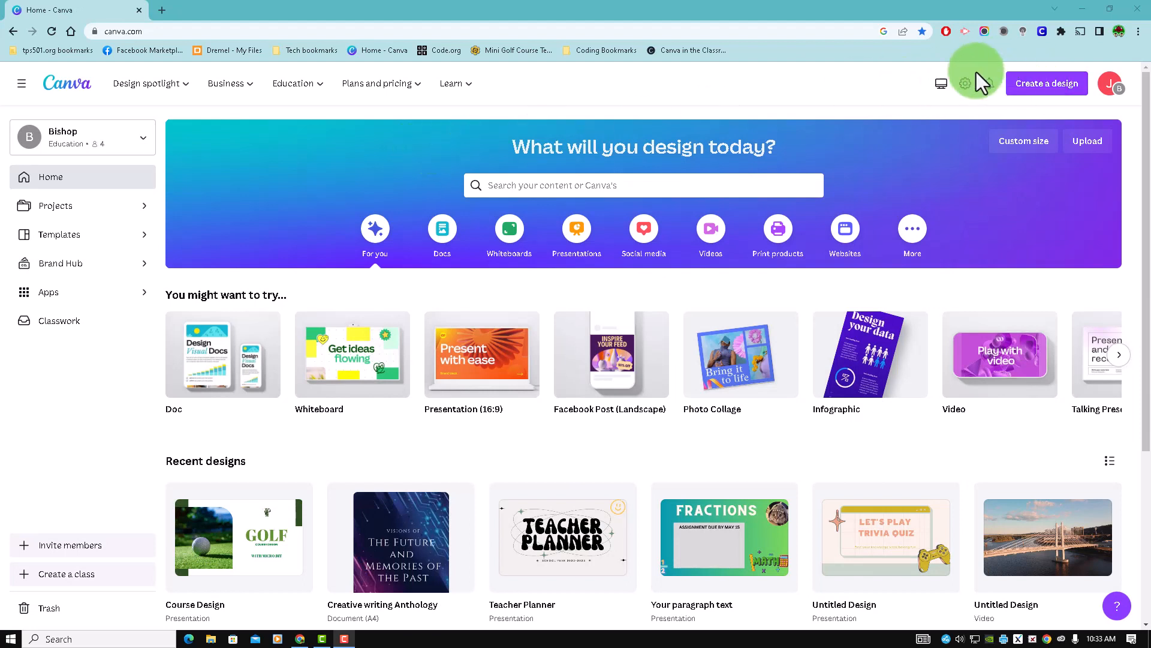
click(1109, 85)
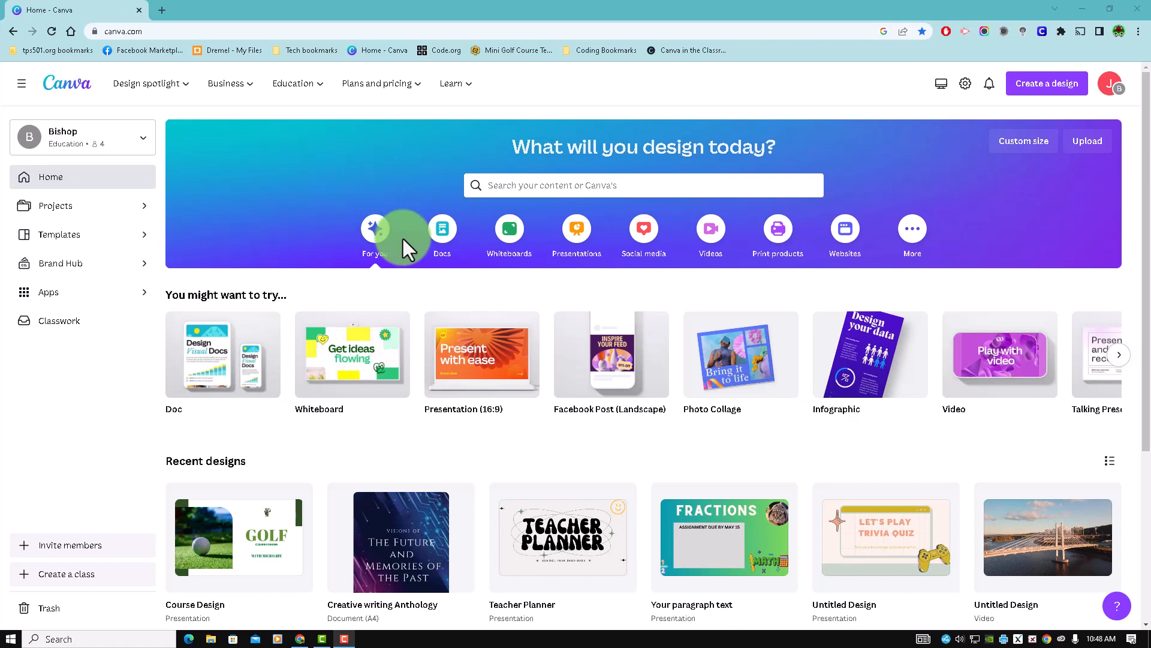
- Look through the Docs, Whiteboards, Presentations and Social media design categories on the home page
click(444, 235)
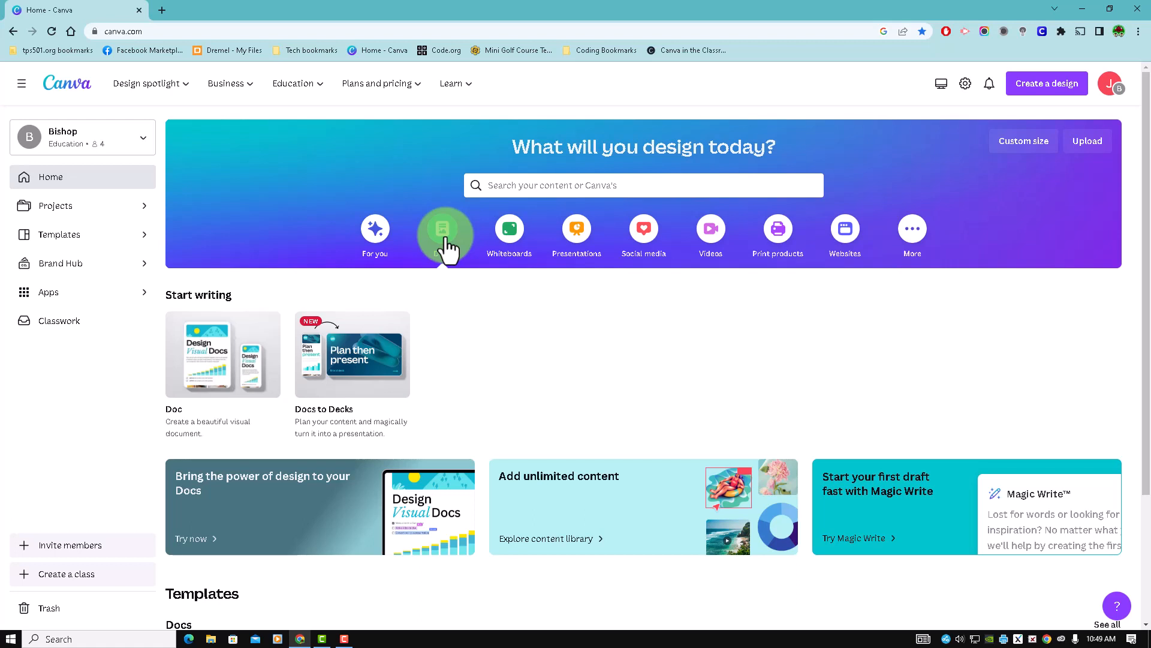
click(498, 246)
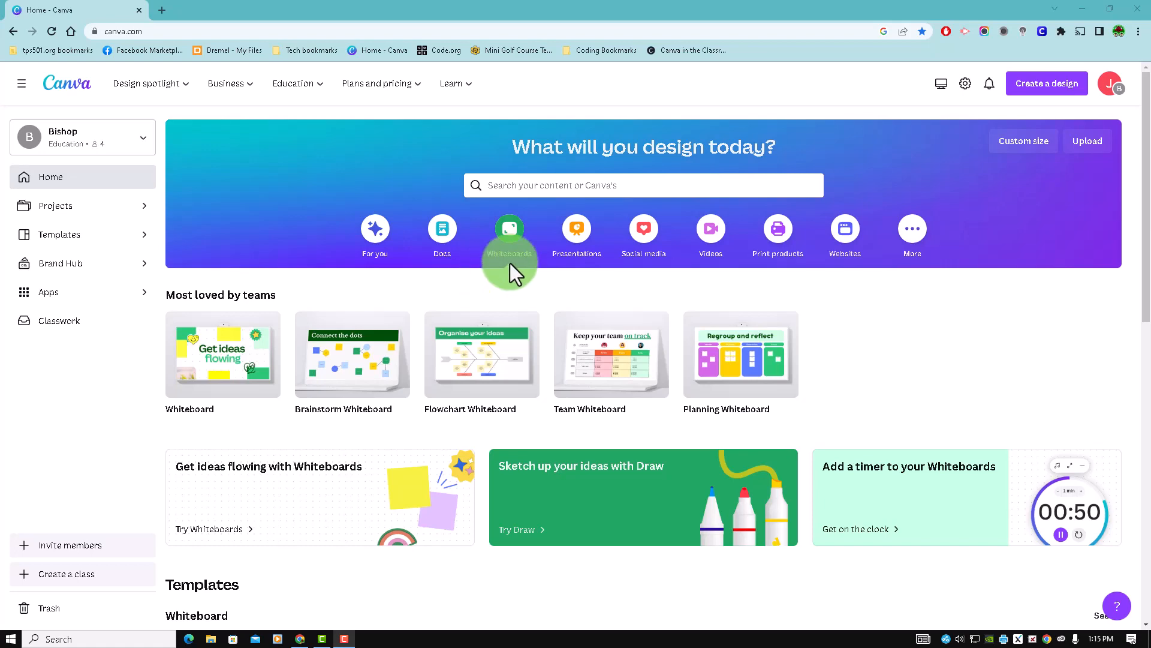
click(572, 236)
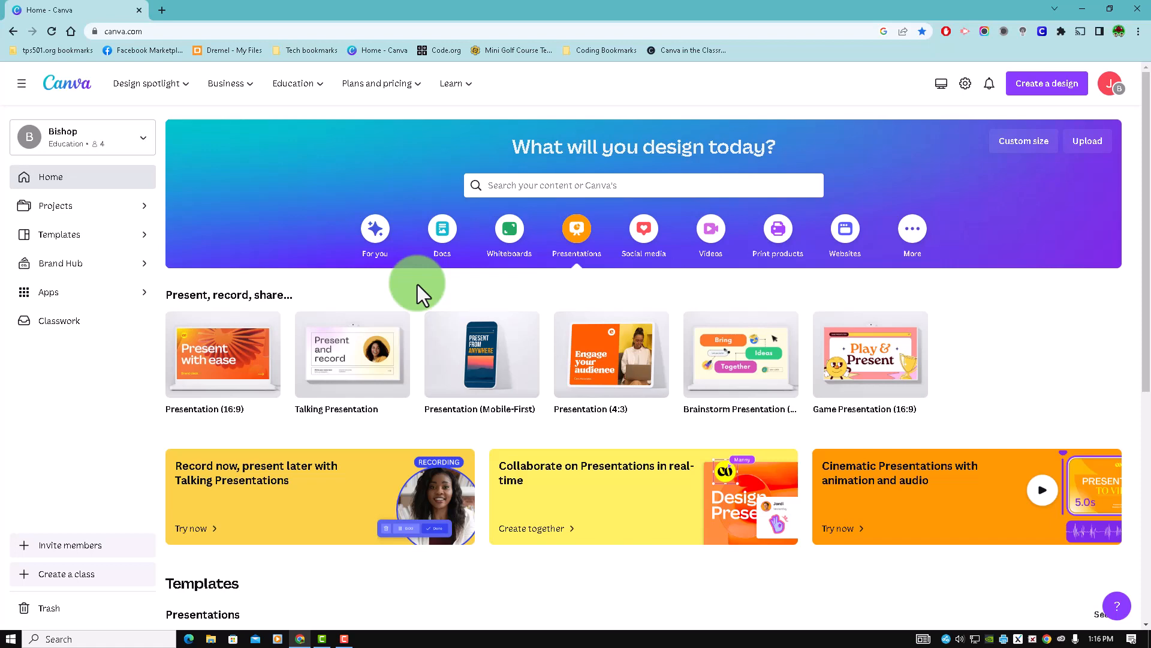
click(638, 252)
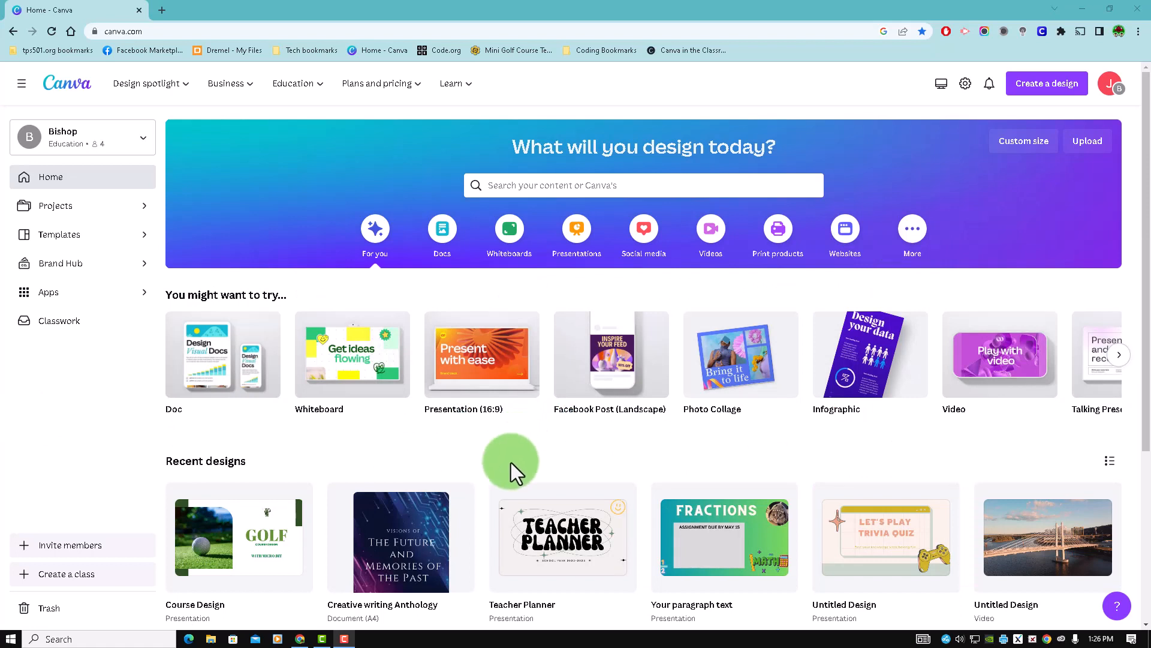
- Create a blank Presentation (16:9) design and look over its file options
mouse_move(477, 384)
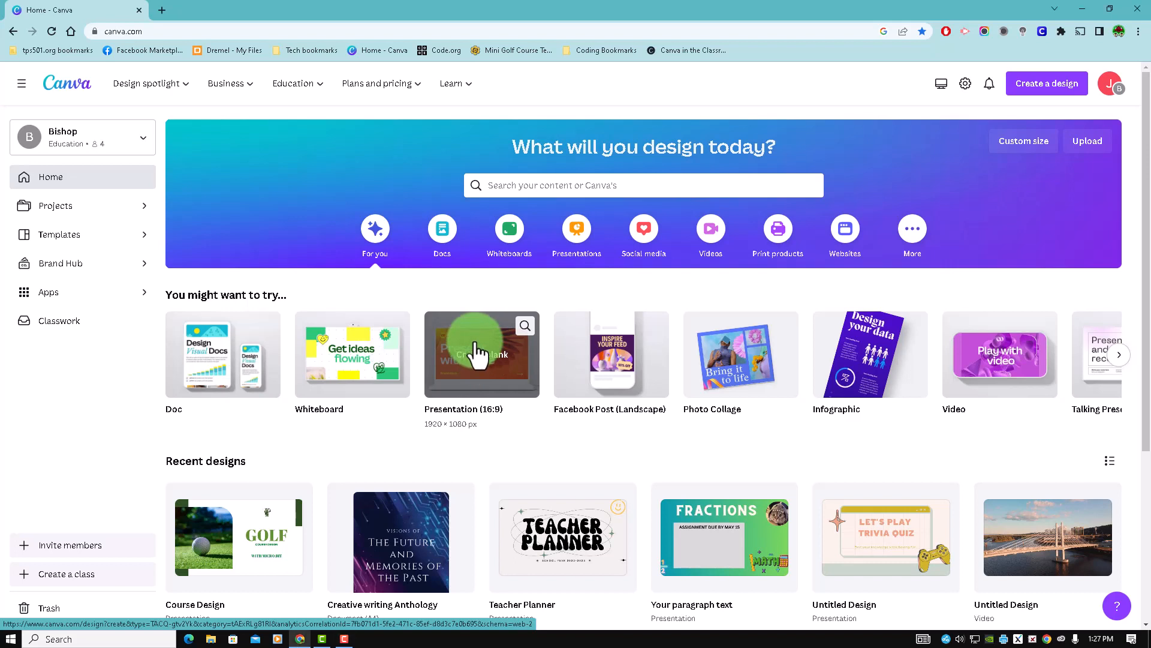
click(475, 353)
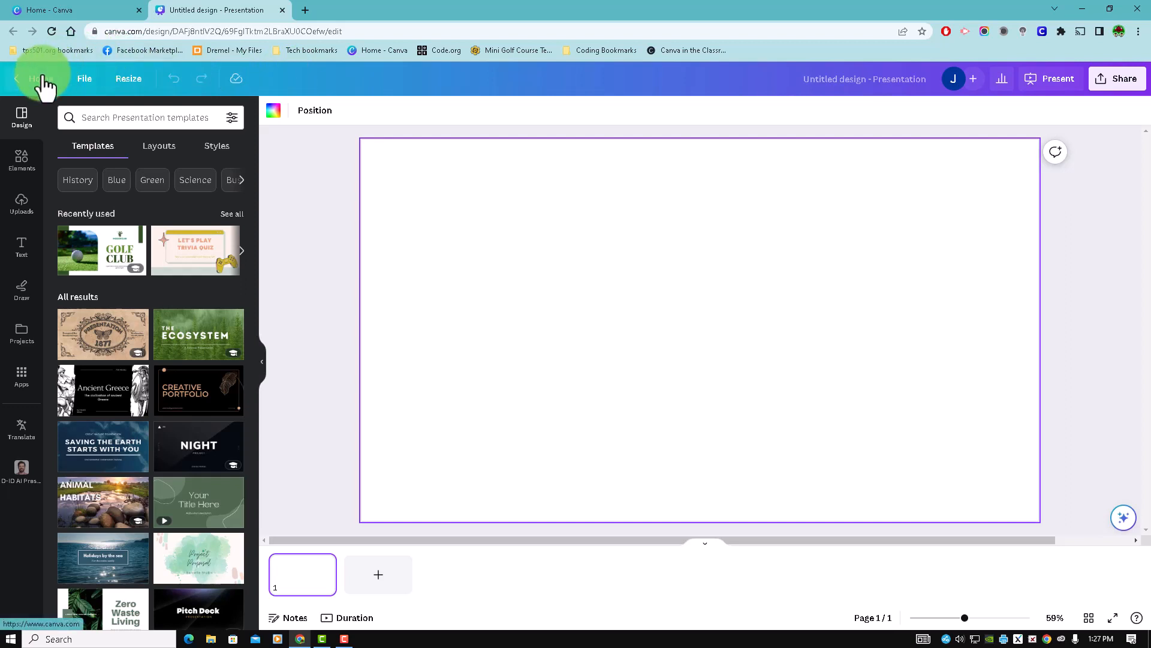
click(87, 80)
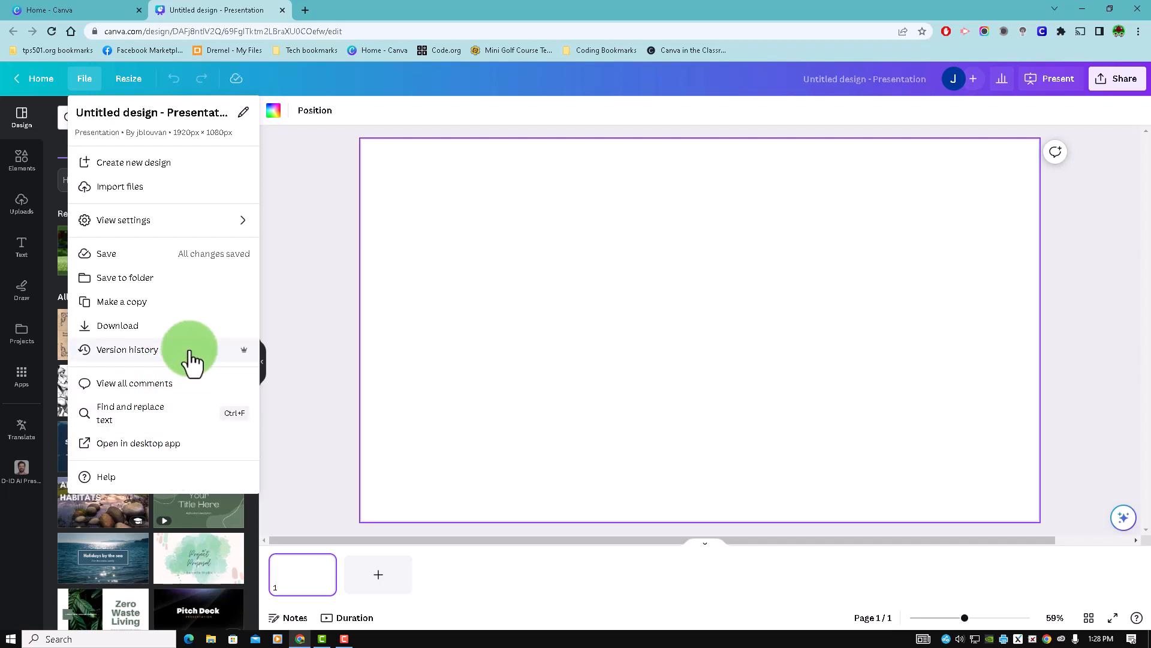
click(289, 188)
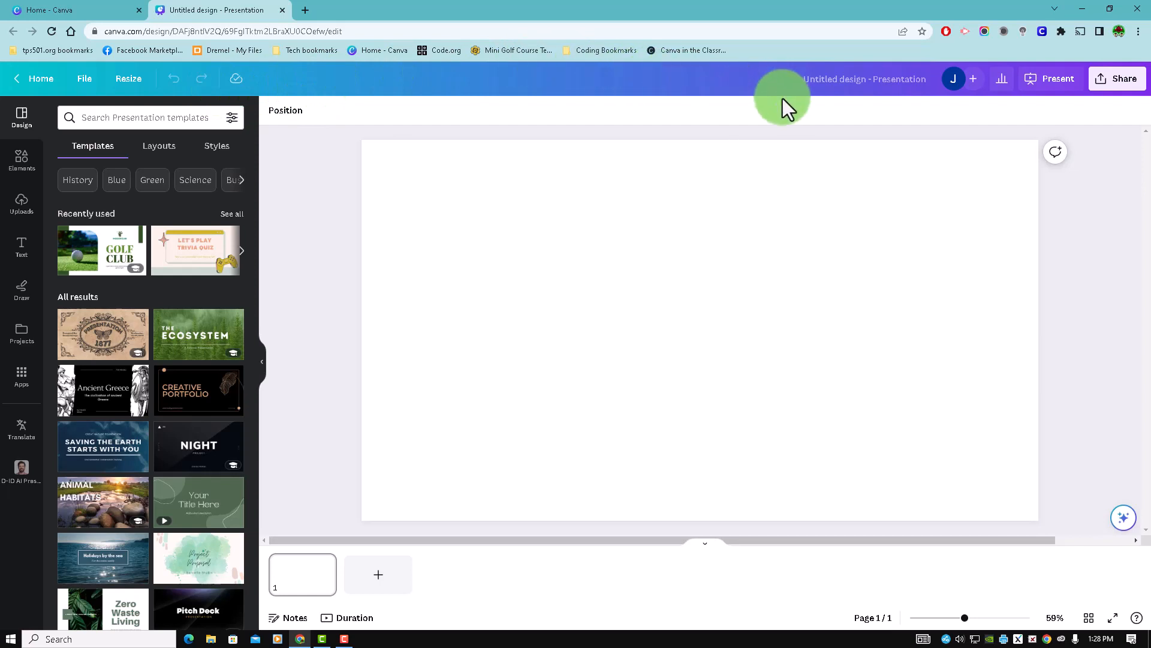
- Rename the untitled presentation as Project 1
click(864, 82)
key(BackSpace)
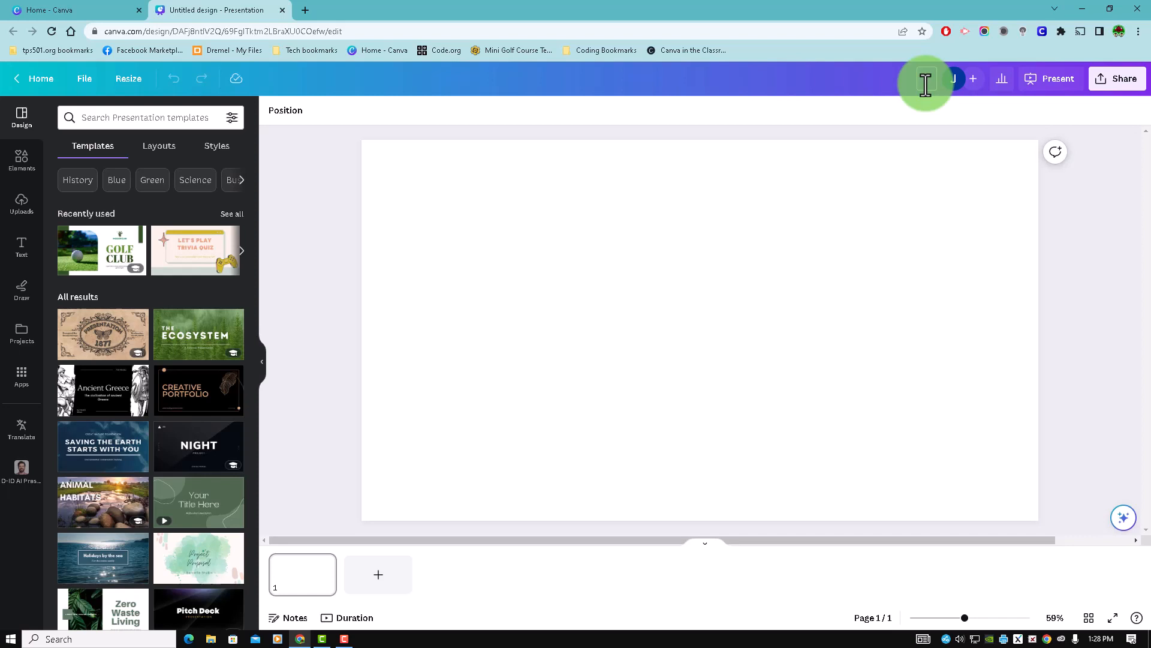
text(oject 1)
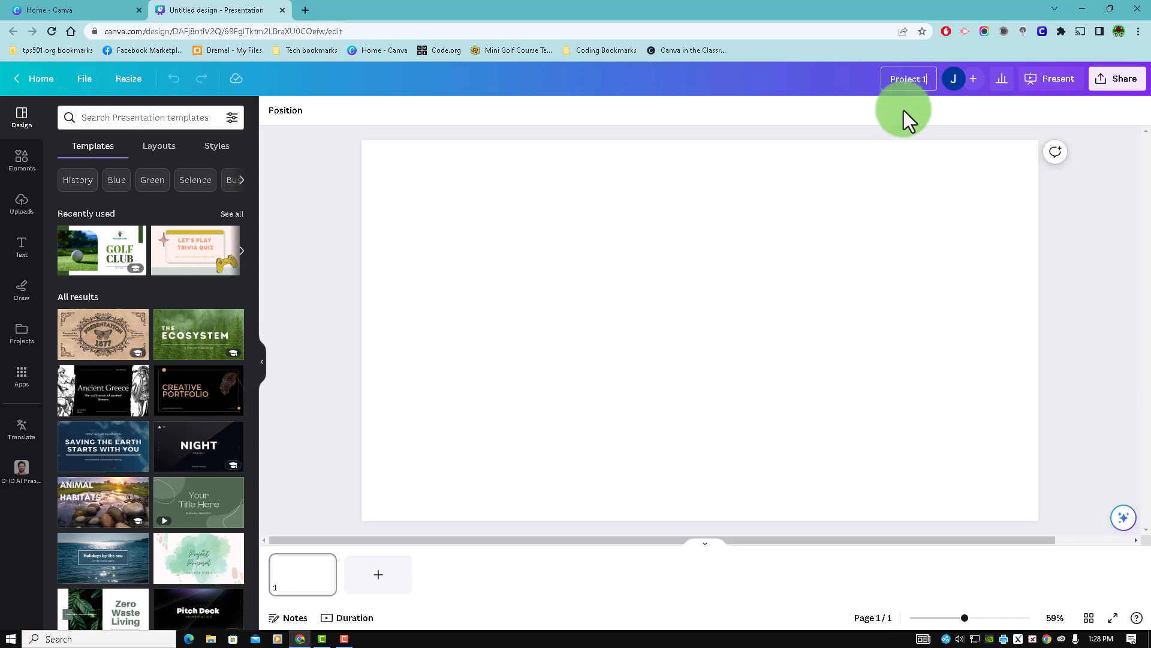
key(Return)
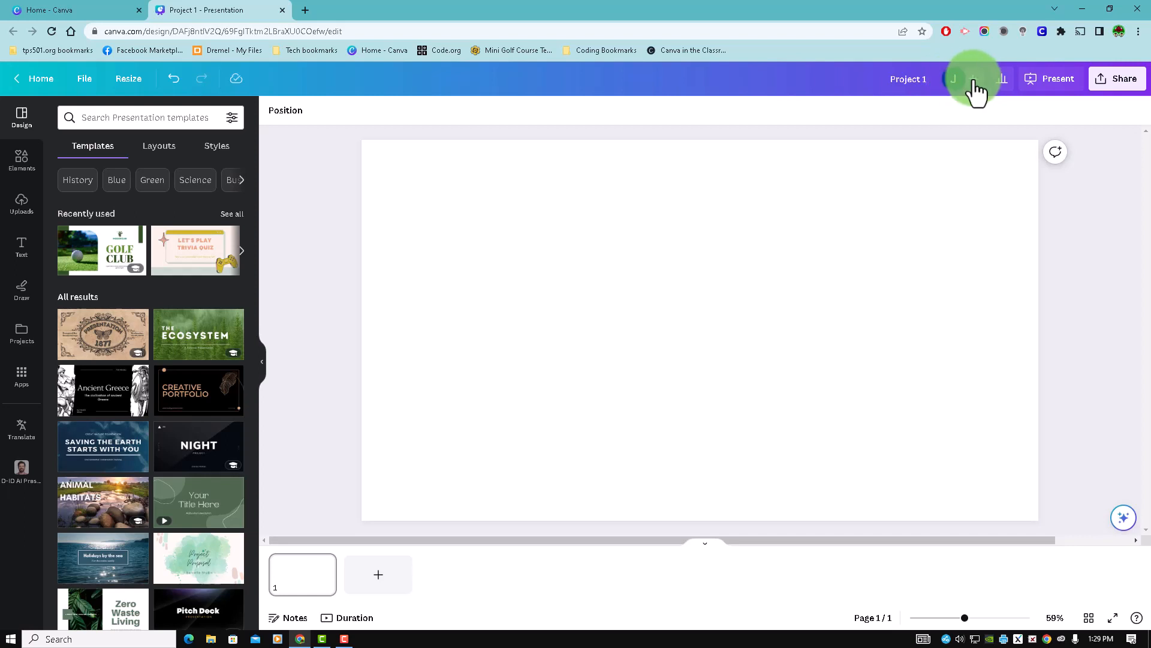
- Look over the design's analytics, presenting and sharing options
click(1002, 84)
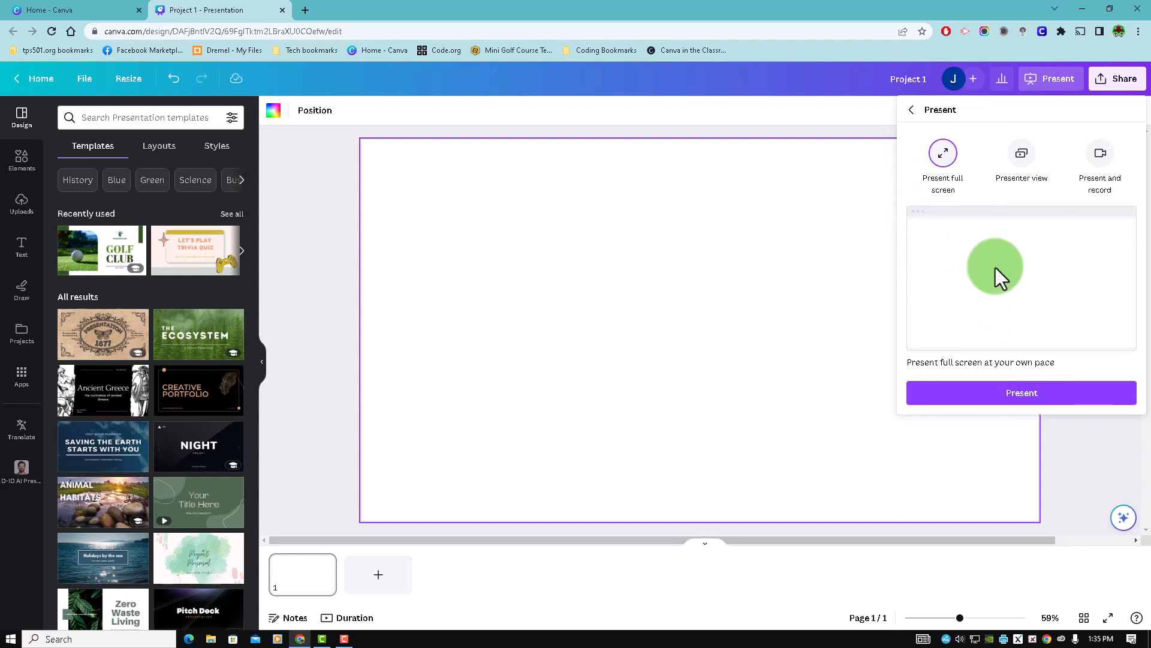
click(872, 114)
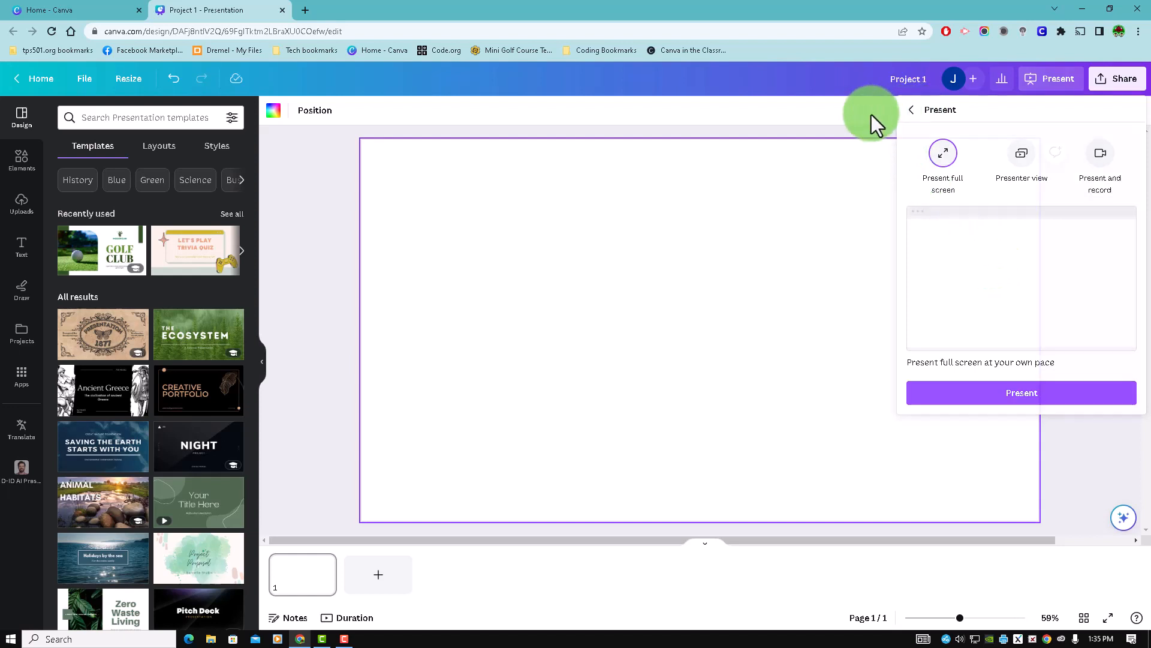
click(1114, 84)
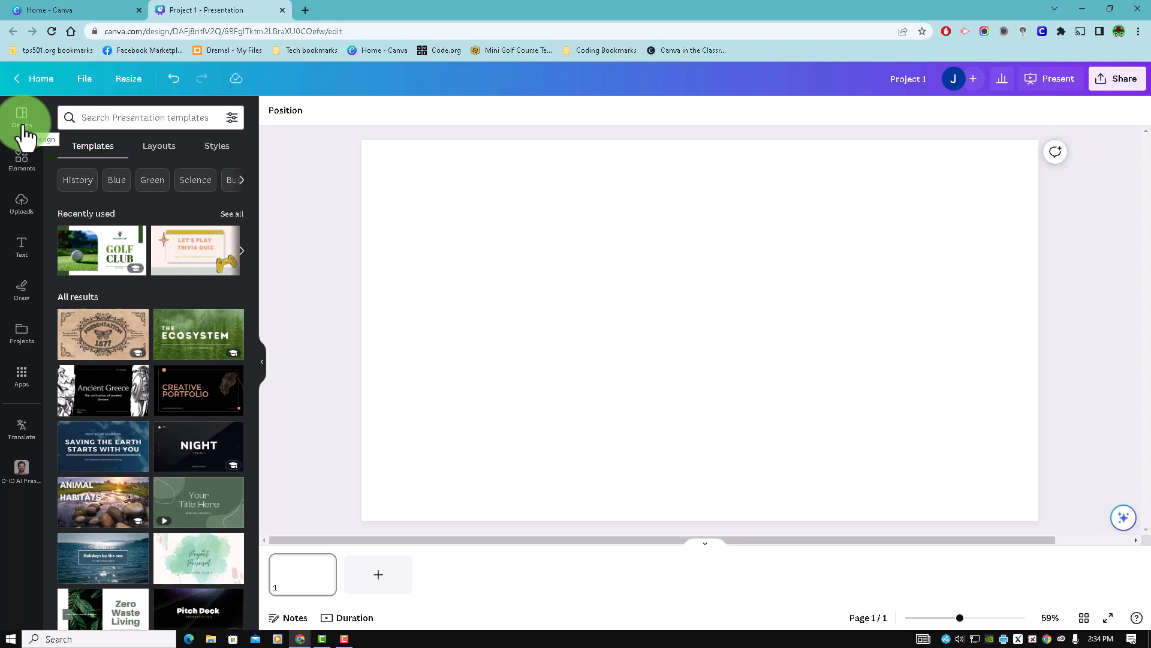
- Look through the available presentation layouts and styles, ending back at the templates
click(135, 117)
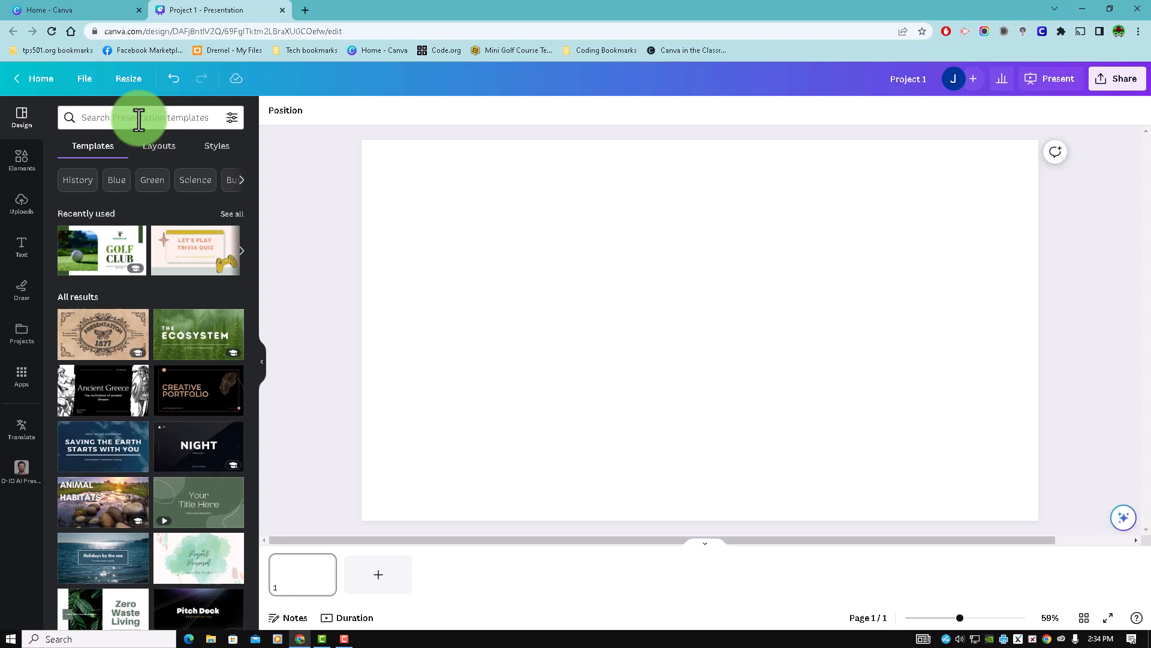
click(159, 147)
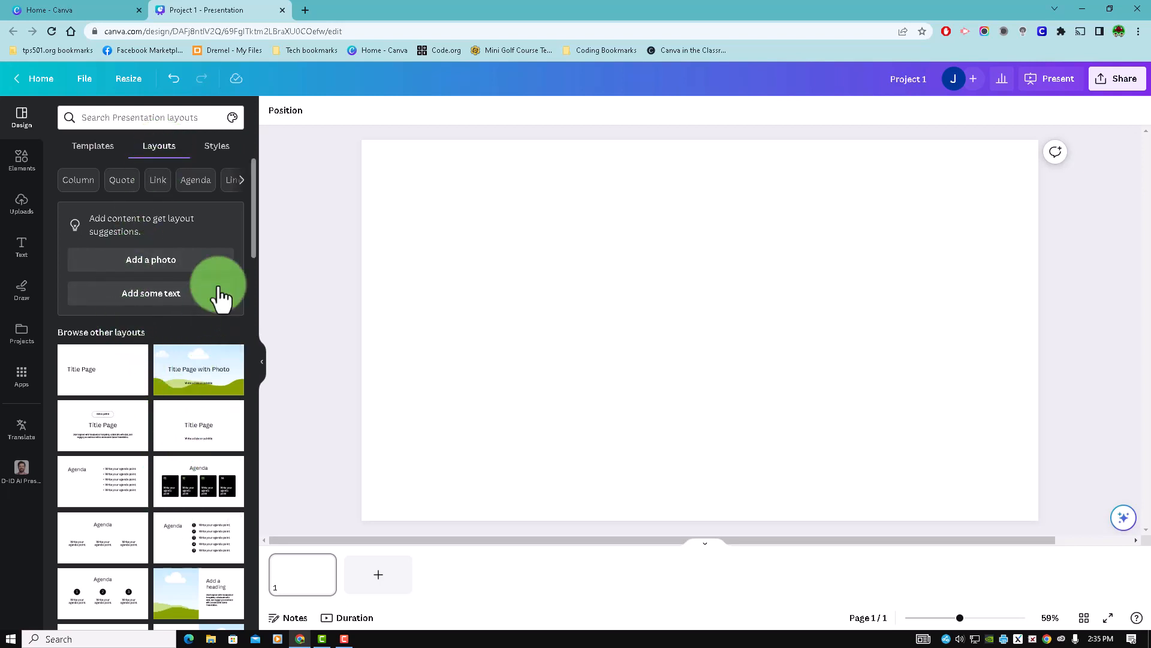
click(219, 149)
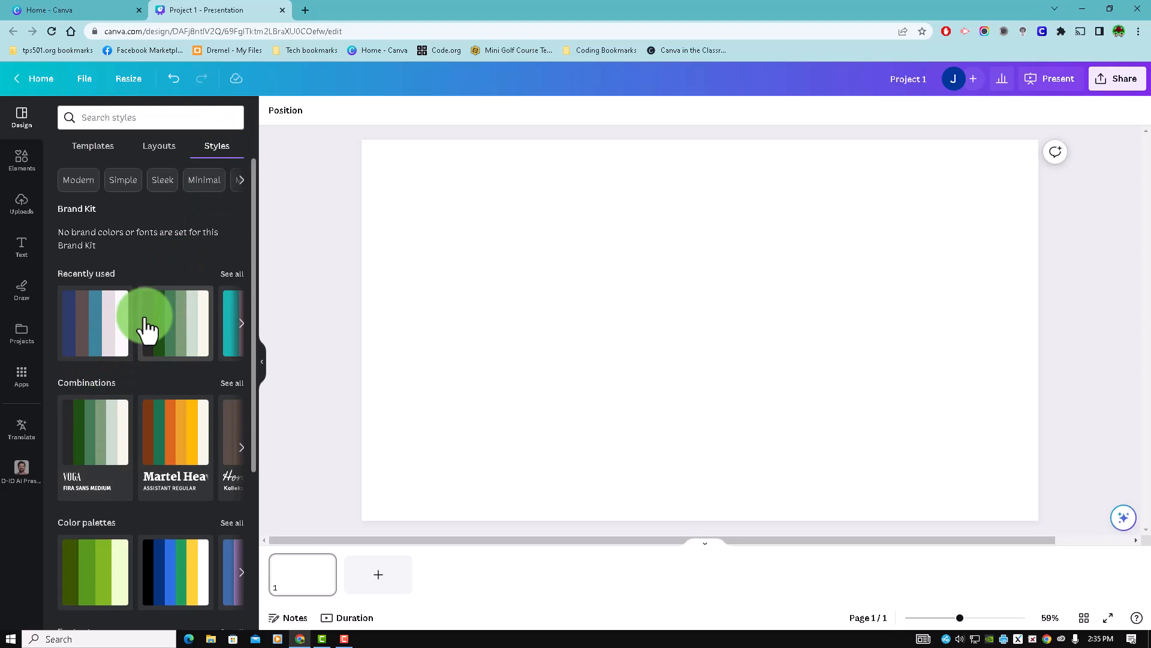
click(100, 146)
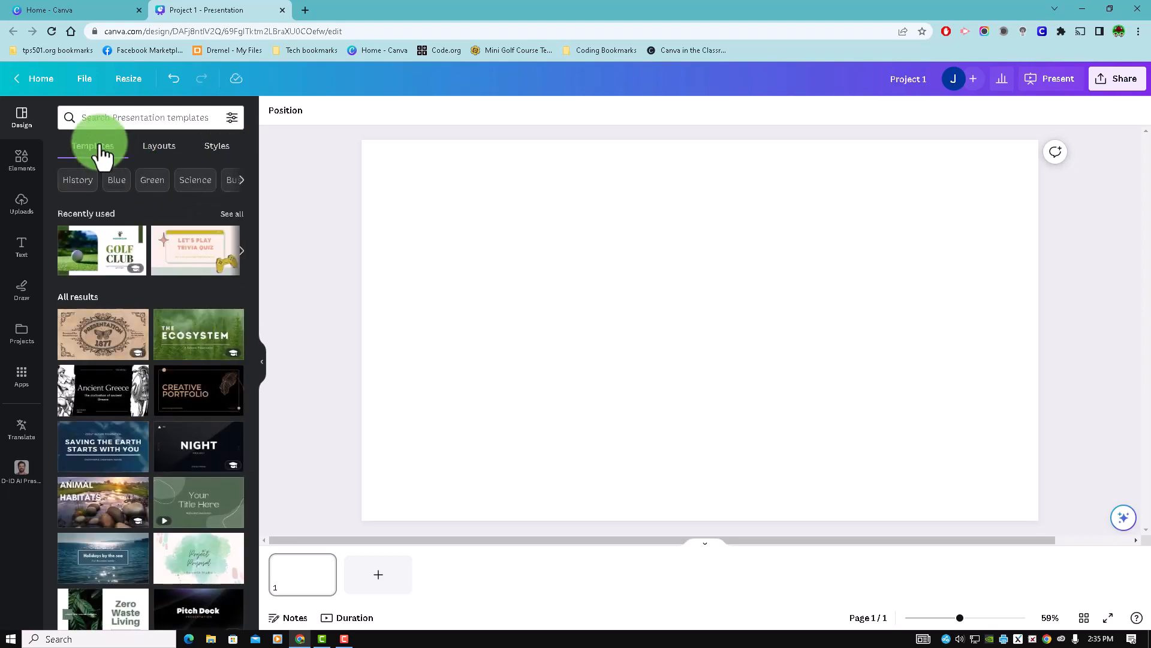
- Search the presentation templates for math
click(138, 118)
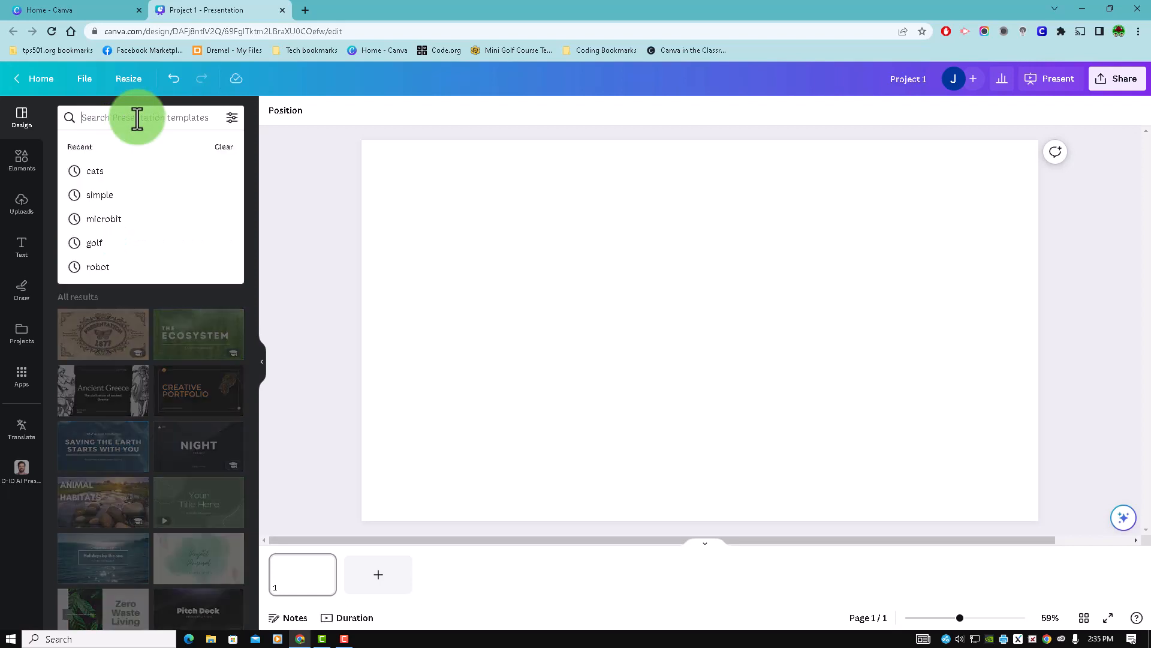
text(math)
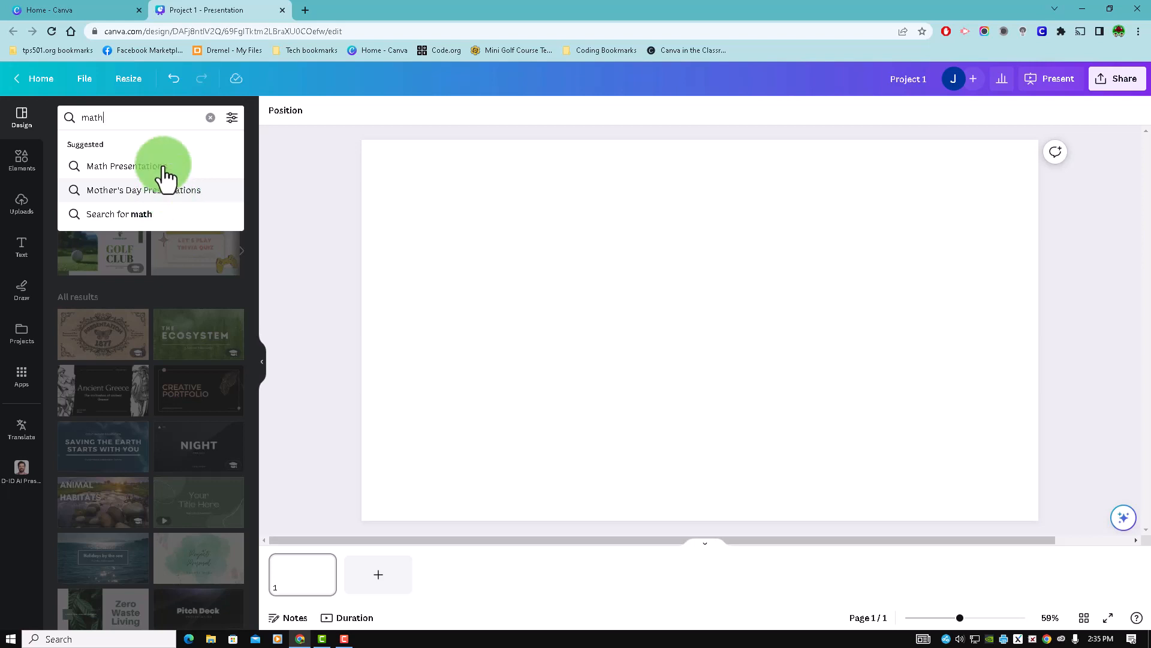
key(Return)
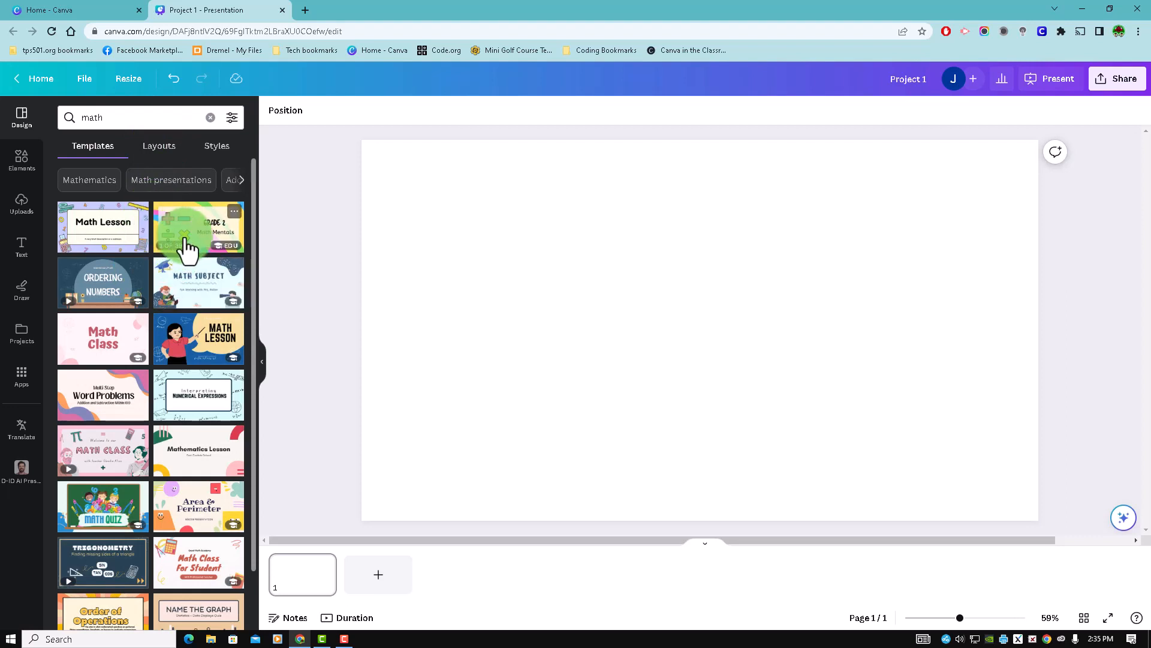
- Apply all 10 pages of the Pink Minimalist Math Class Presentation template and select the title text on page 1
mouse_move(217, 248)
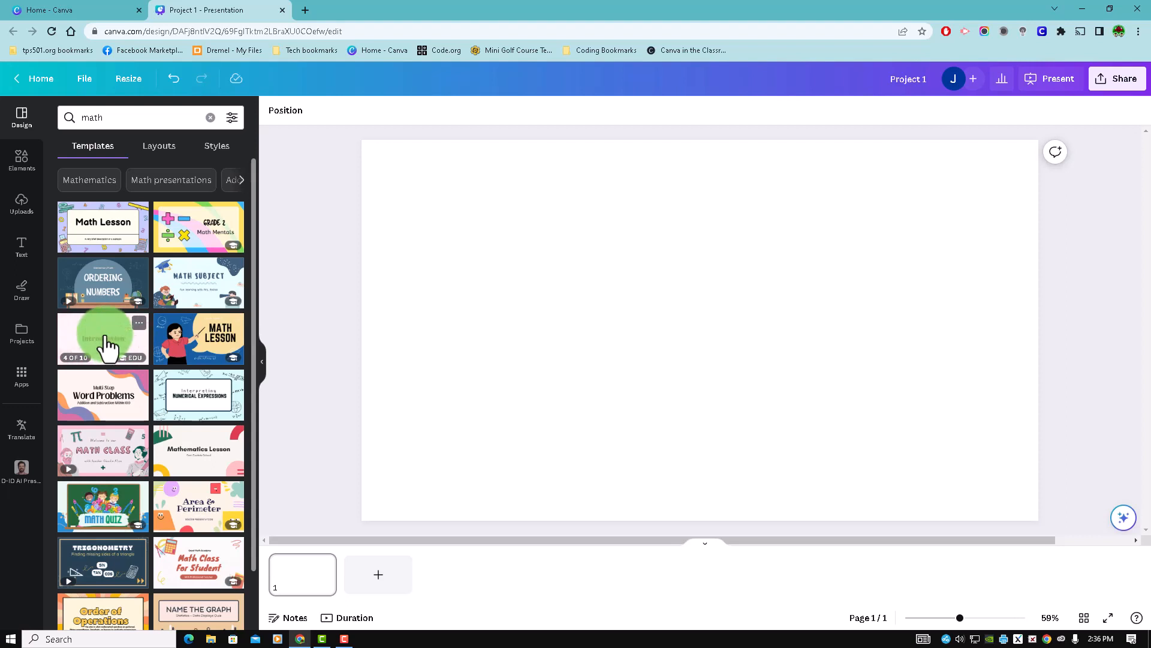
click(106, 345)
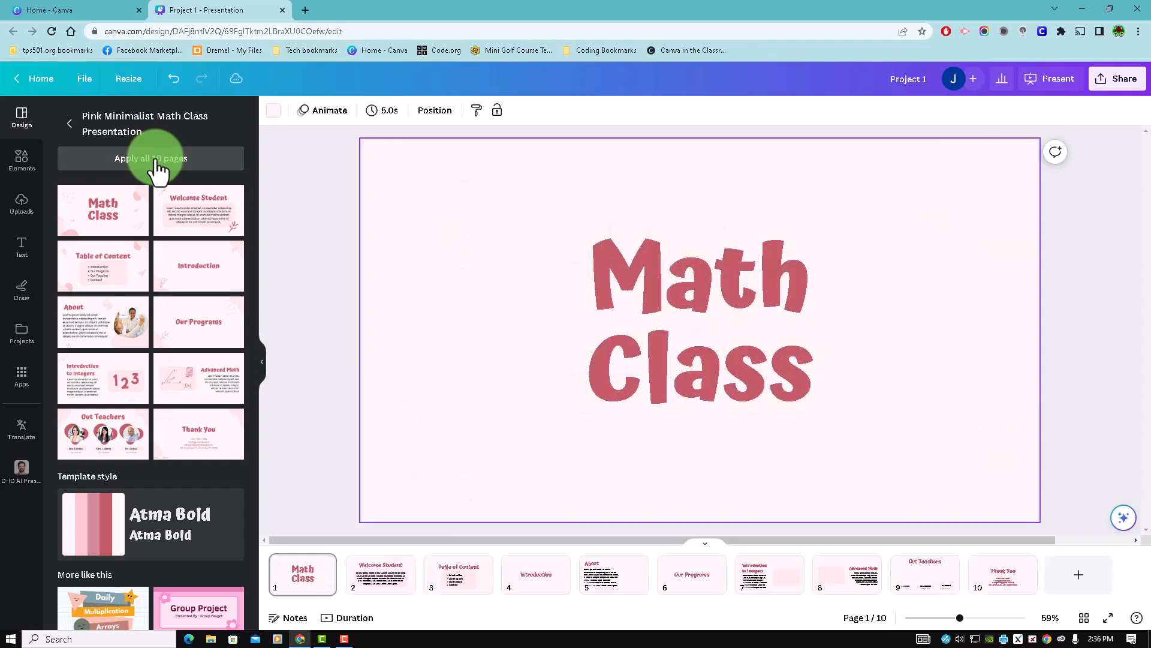
click(504, 350)
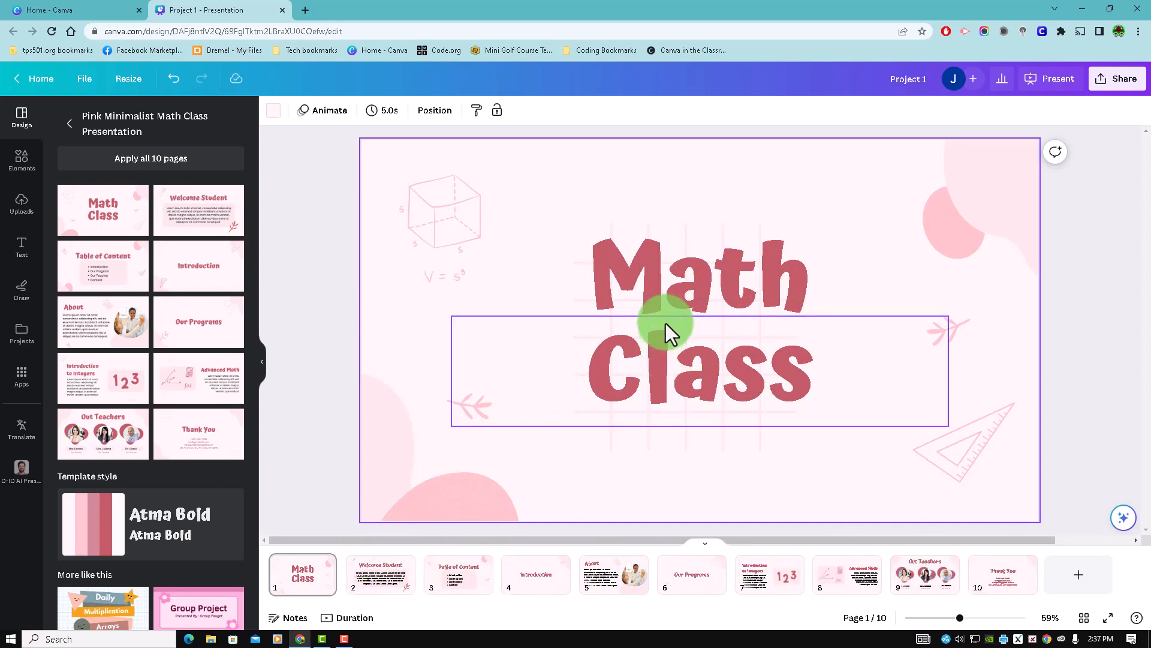
double_click(681, 279)
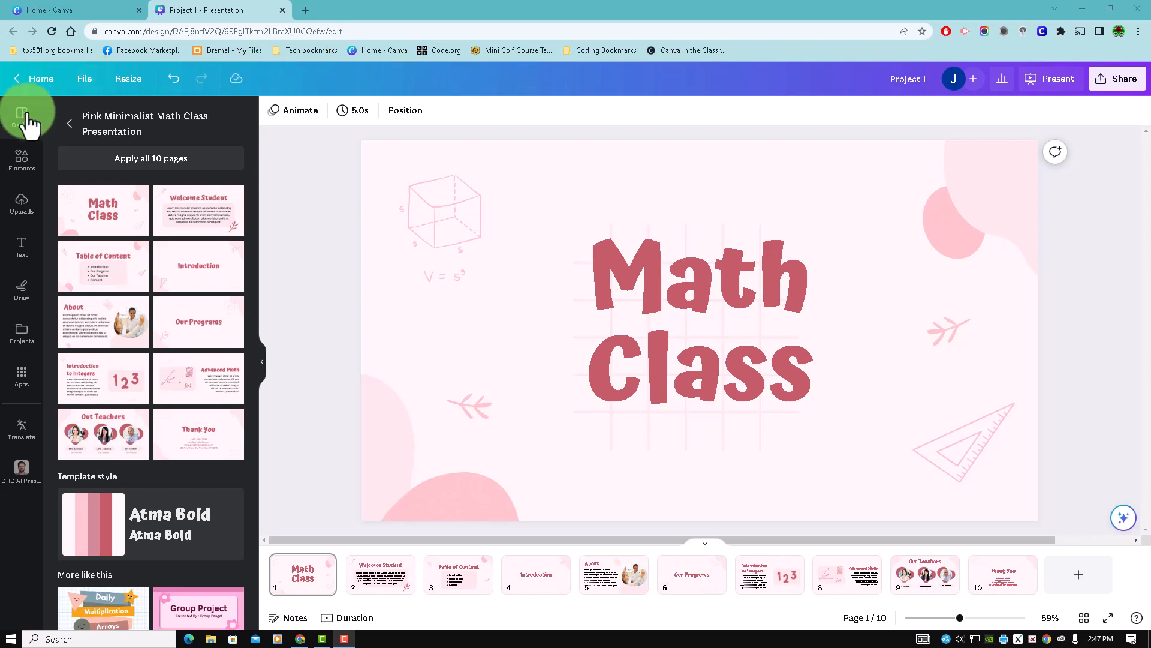
- Look through the elements library, from lines and shapes, graphics and stickers down to charts, tables, frames and grids
click(22, 159)
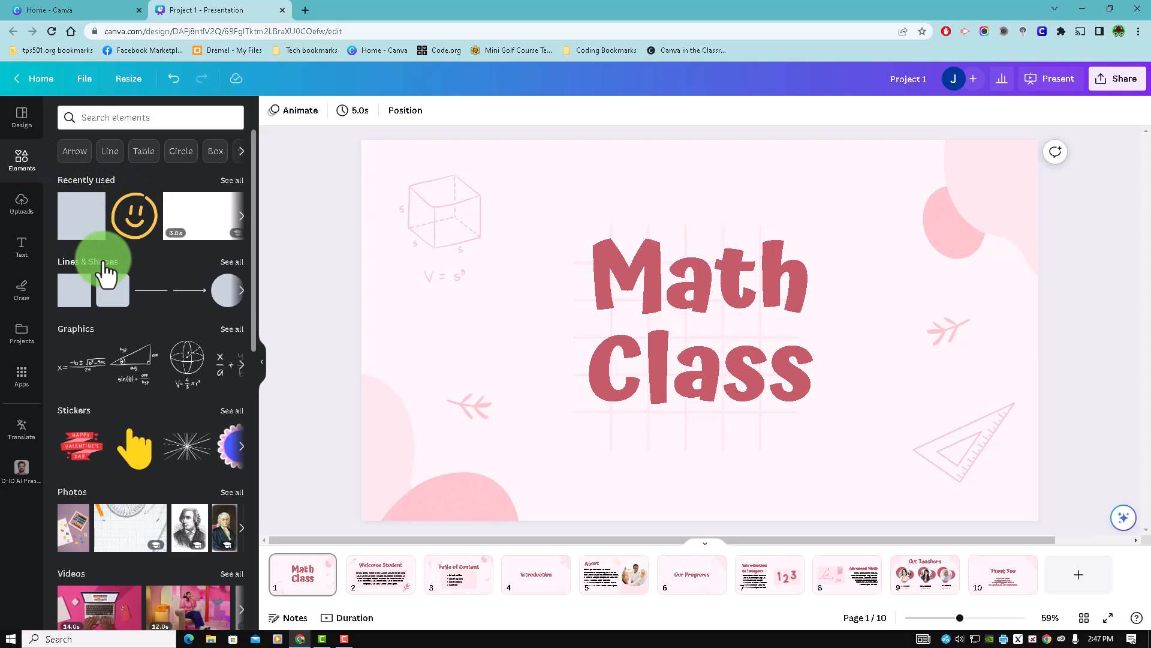
click(242, 290)
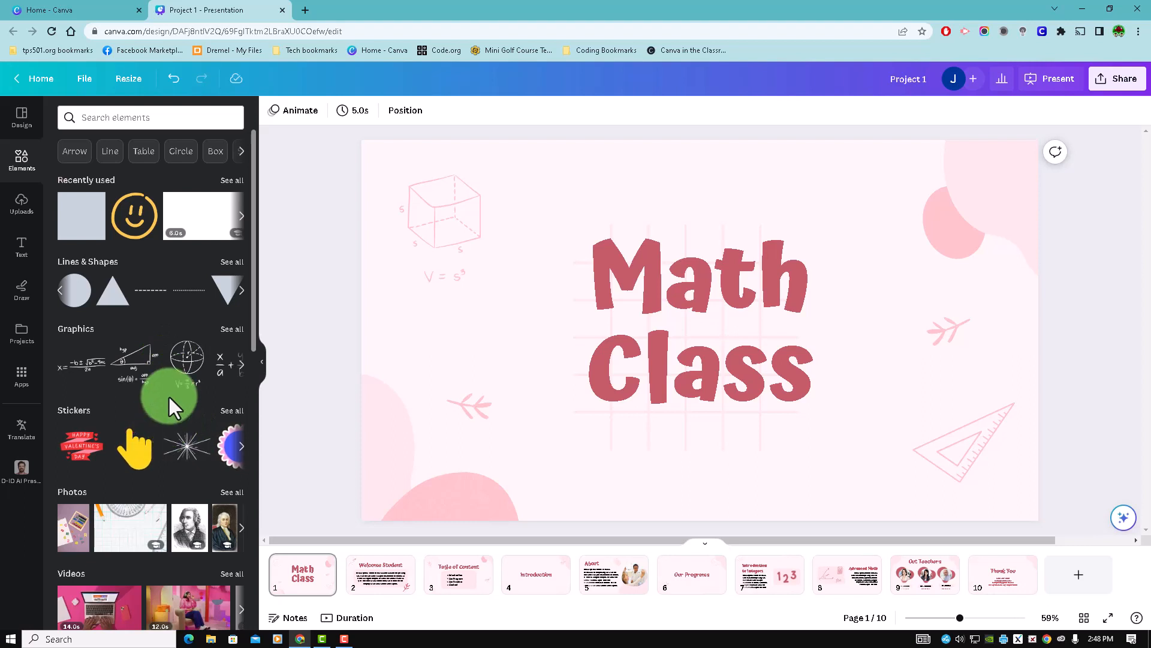
scroll(178, 415, down, 3)
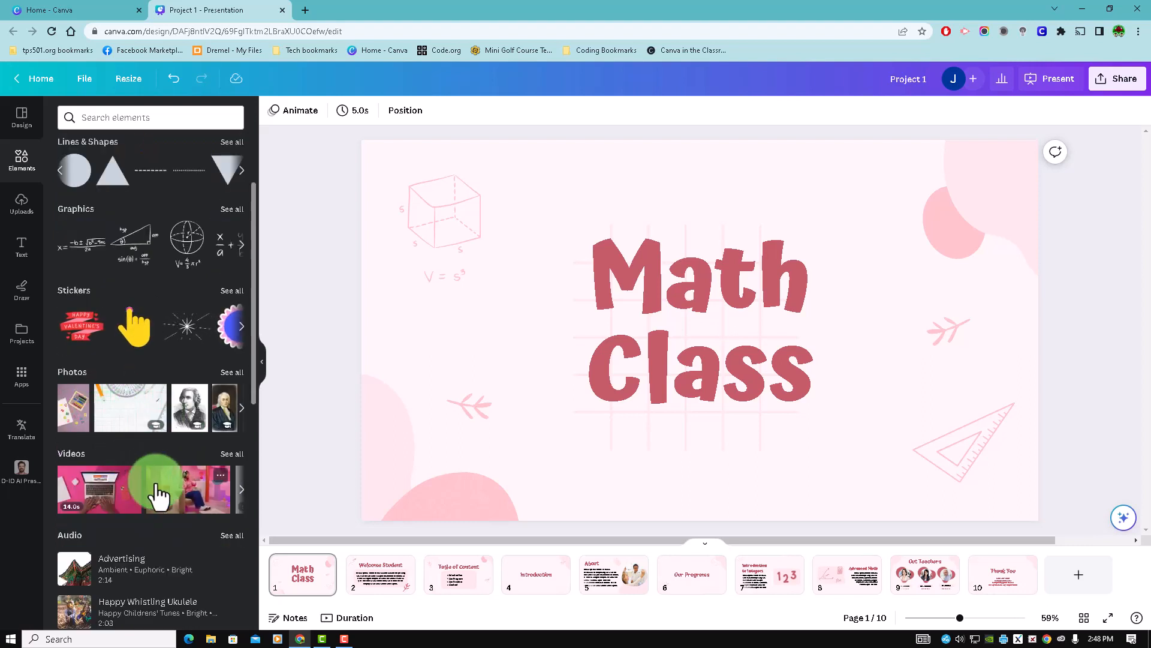
scroll(159, 480, down, 2)
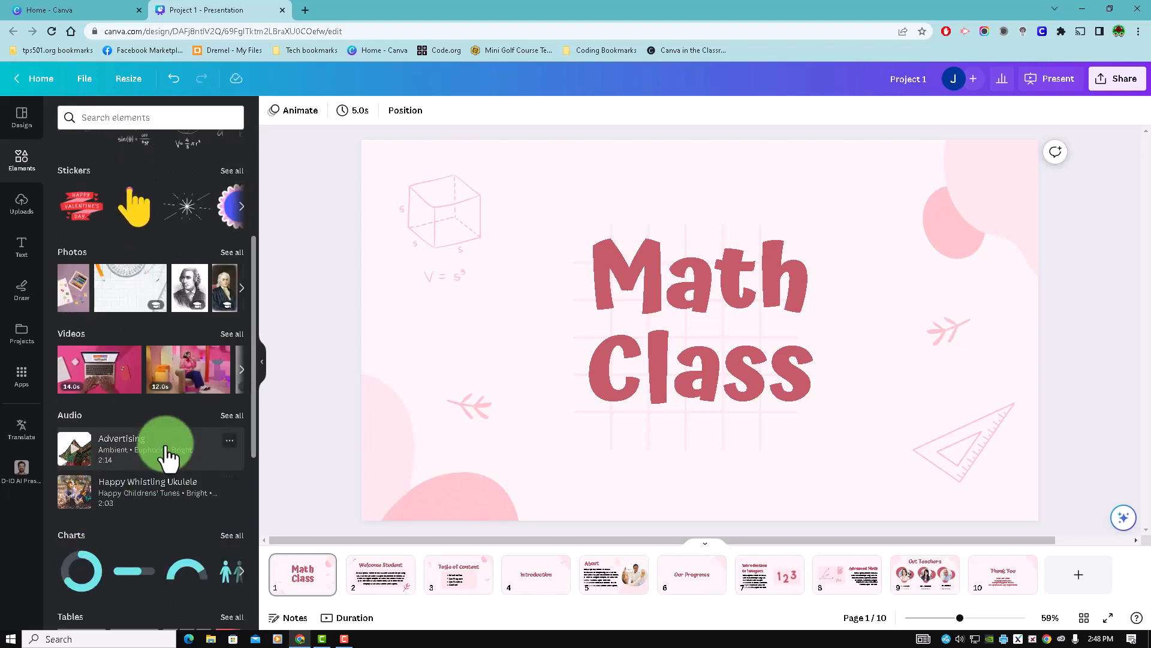
scroll(166, 455, down, 3)
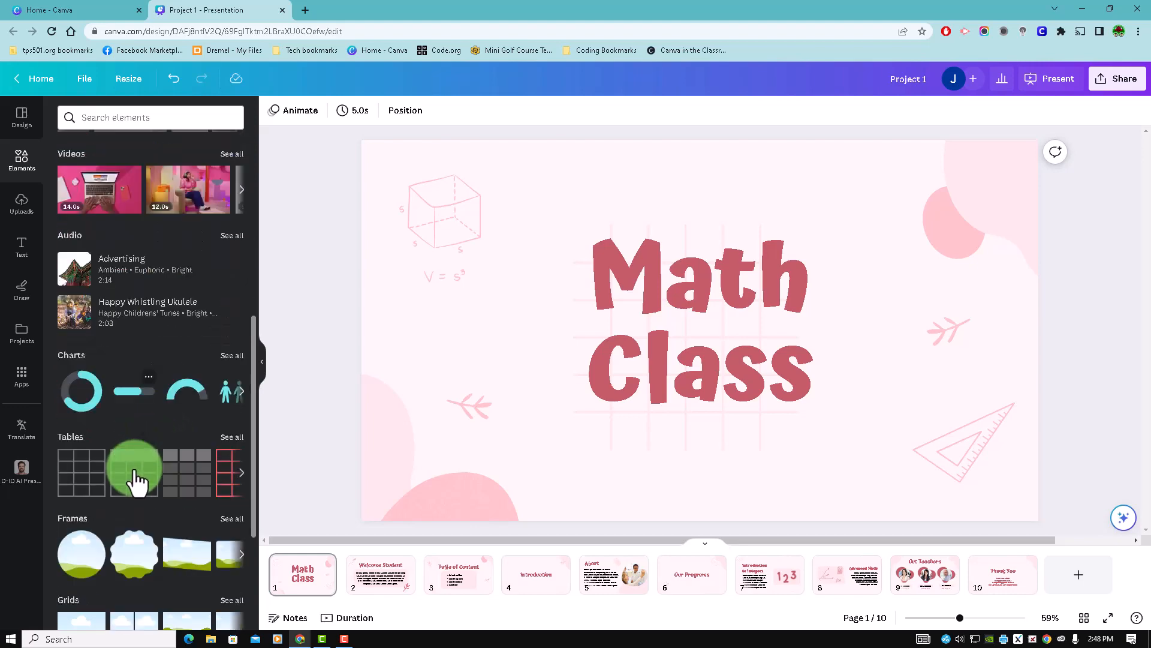
scroll(137, 479, down, 1)
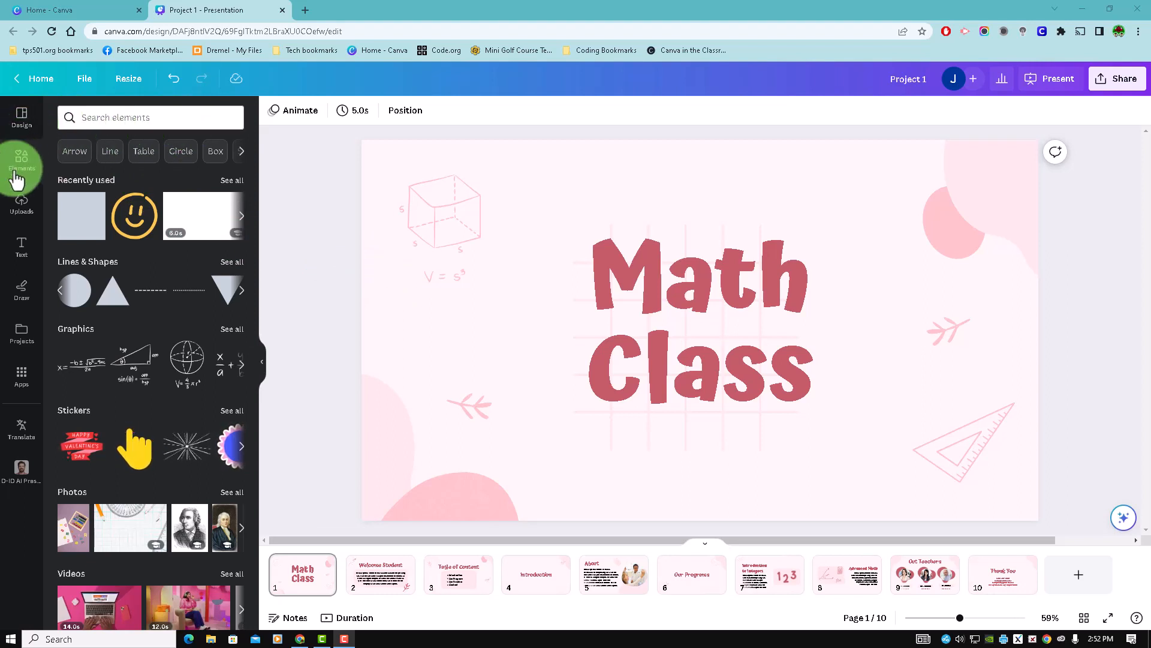
- Leave the applied template's page overview and return to the full list of presentation templates
click(24, 123)
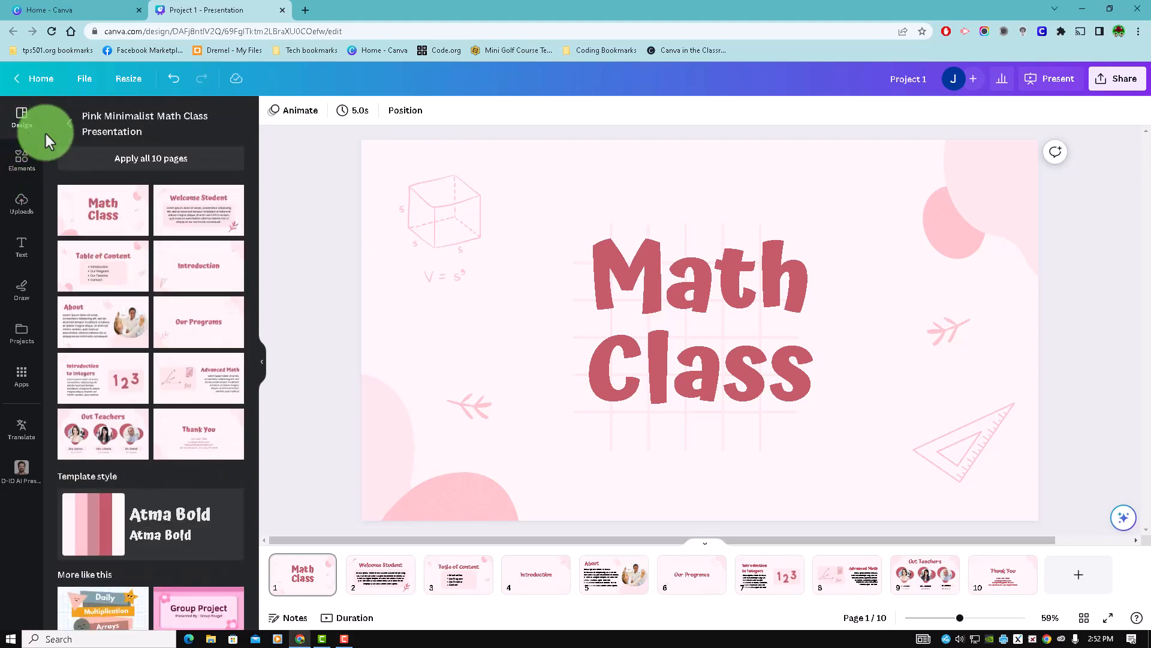
click(69, 123)
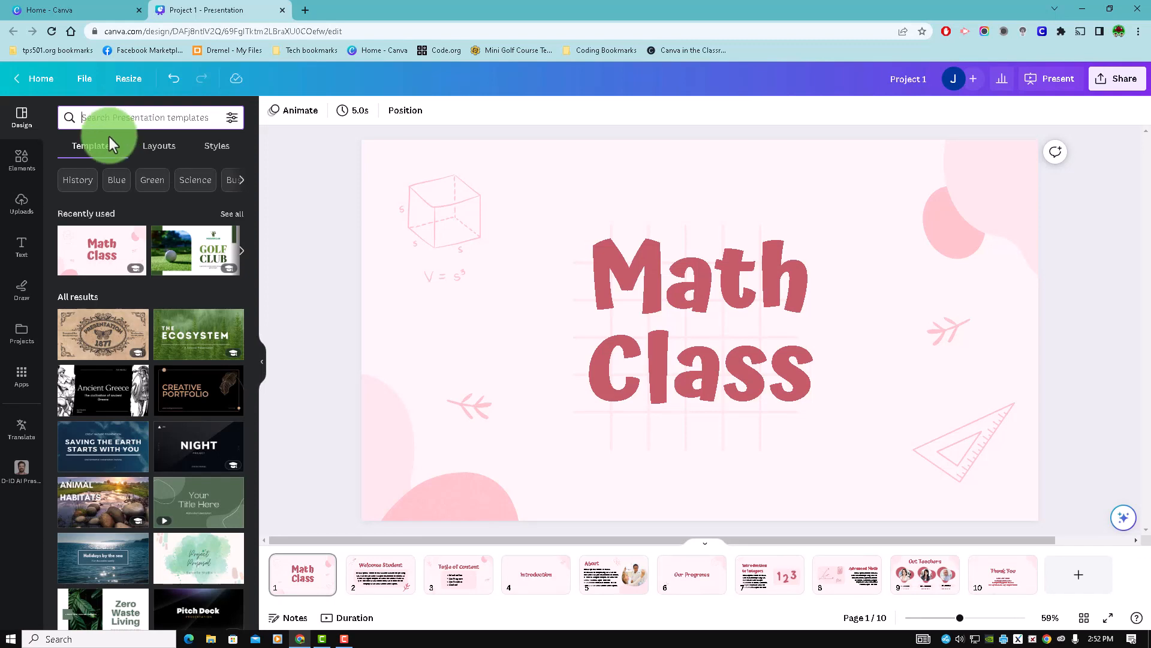
- Search the elements library for math
click(23, 157)
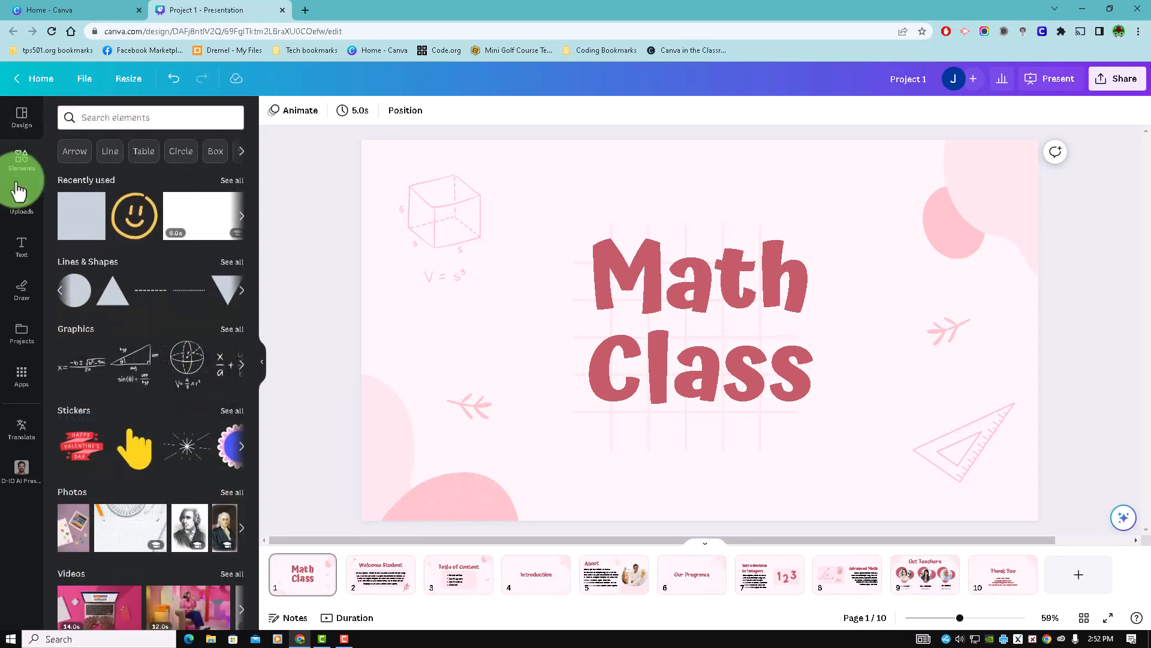
click(149, 121)
text(mat)
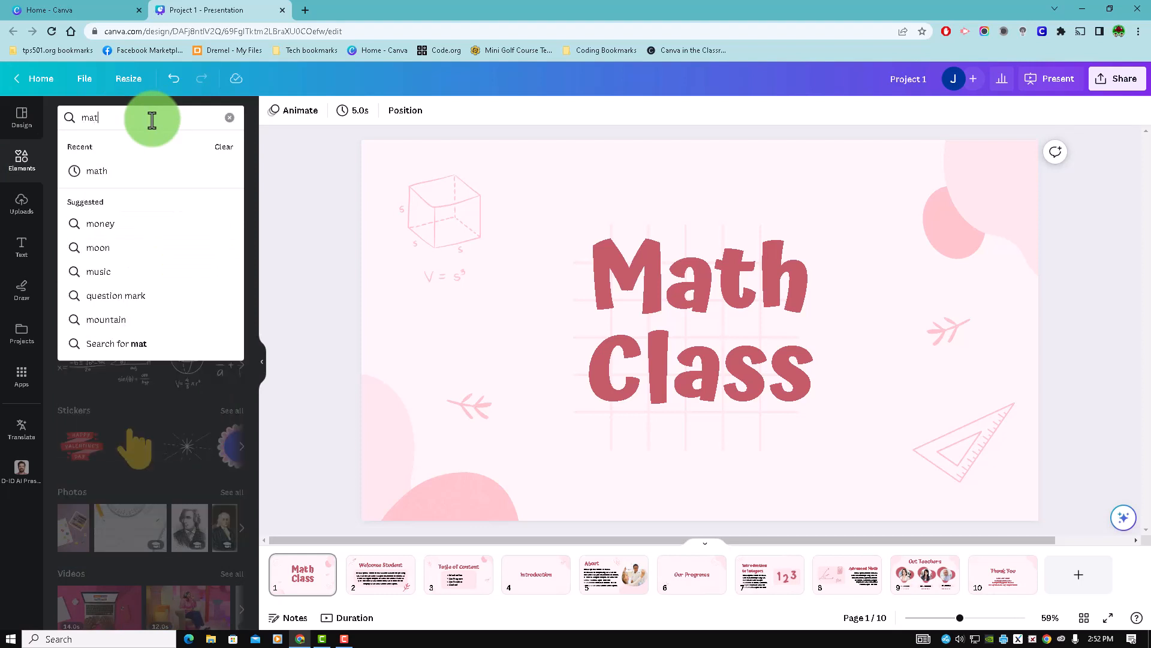
text(h)
key(Return)
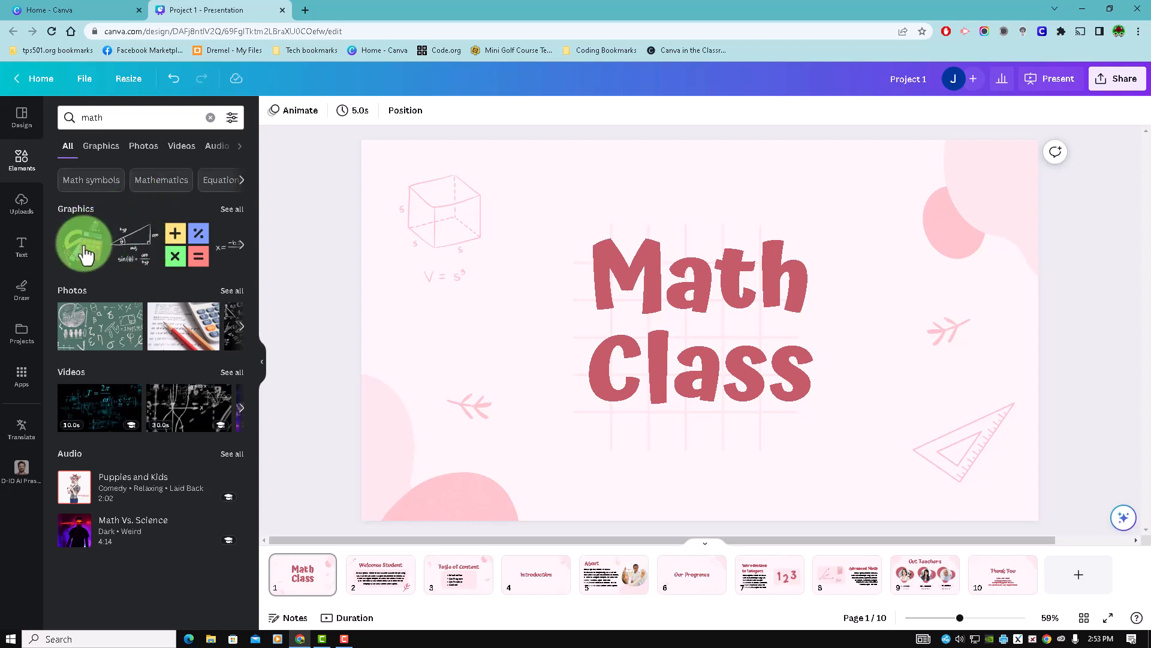
- Add the calculator, compass and ruler graphic to page 1, shrink it and position it over the cube drawing beside the title
drag(85, 259, 452, 192)
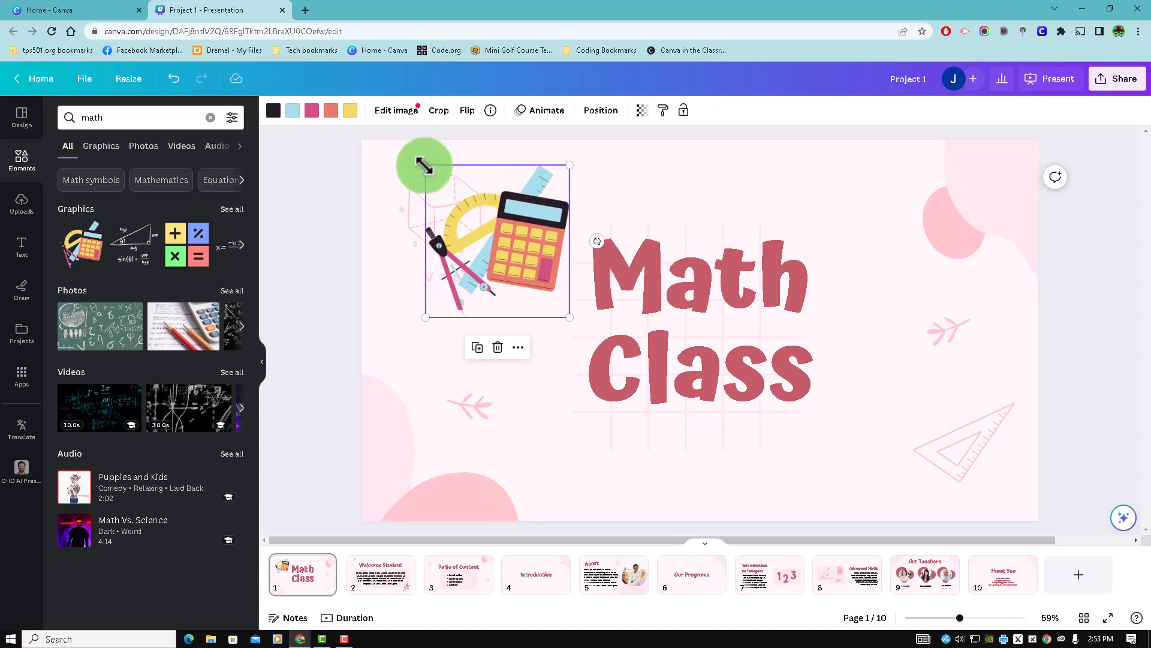
drag(425, 163, 470, 212)
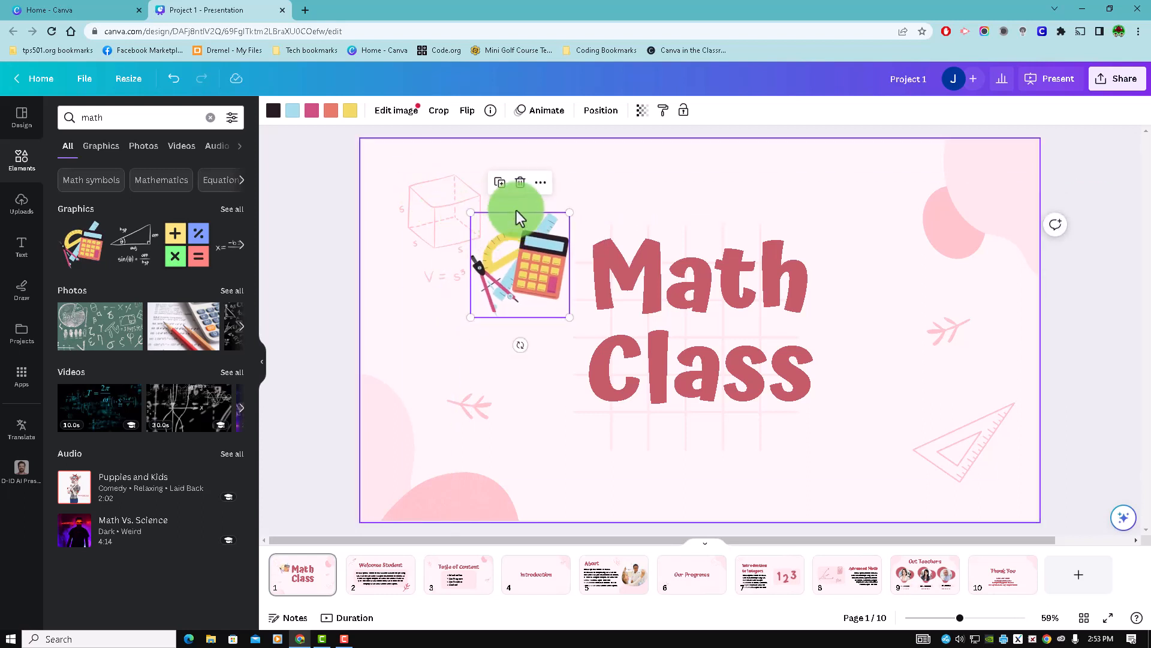
drag(550, 218, 517, 209)
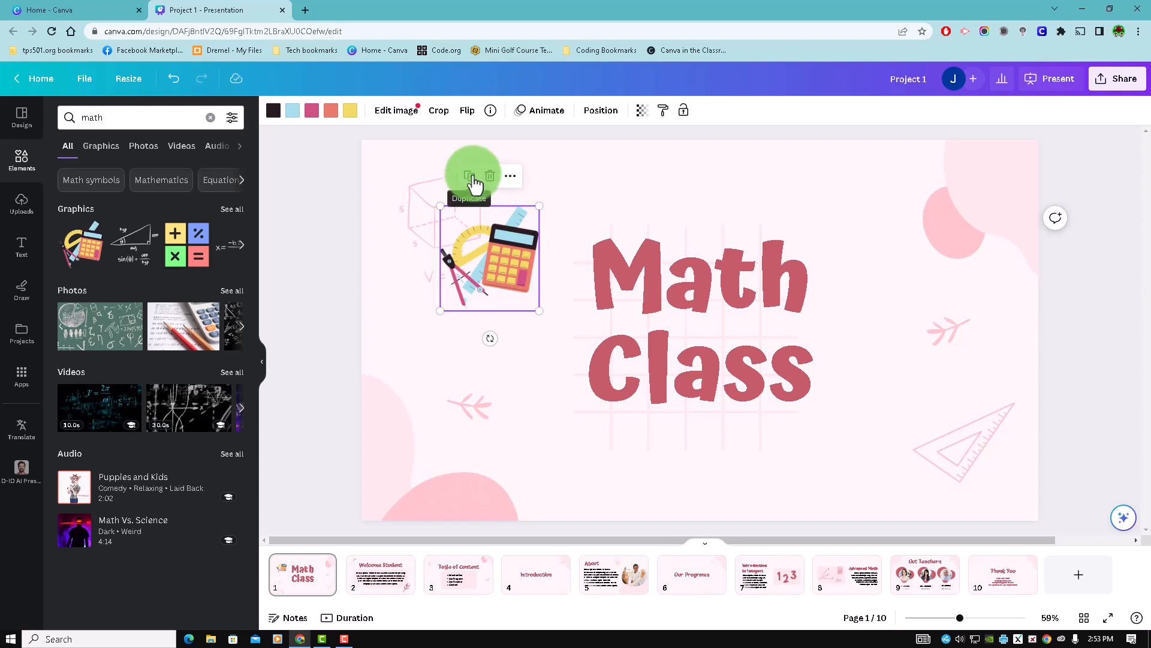
- Review the calculator graphic's further options, including its layer ordering commands, and dismiss them without choosing one
click(507, 176)
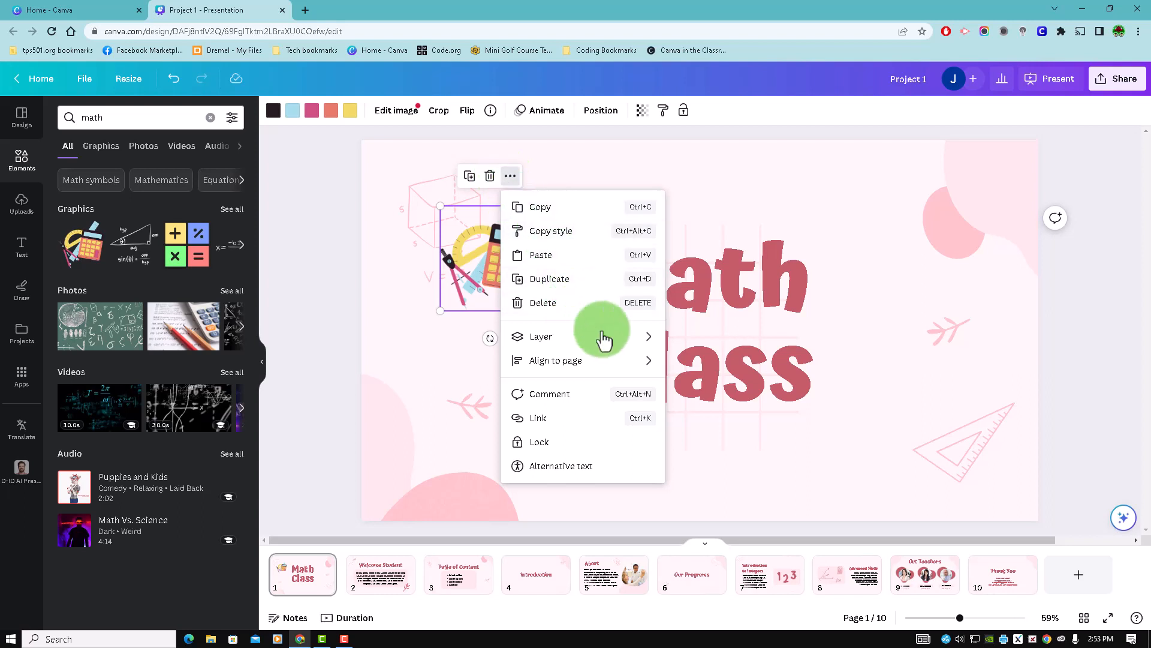
mouse_move(658, 340)
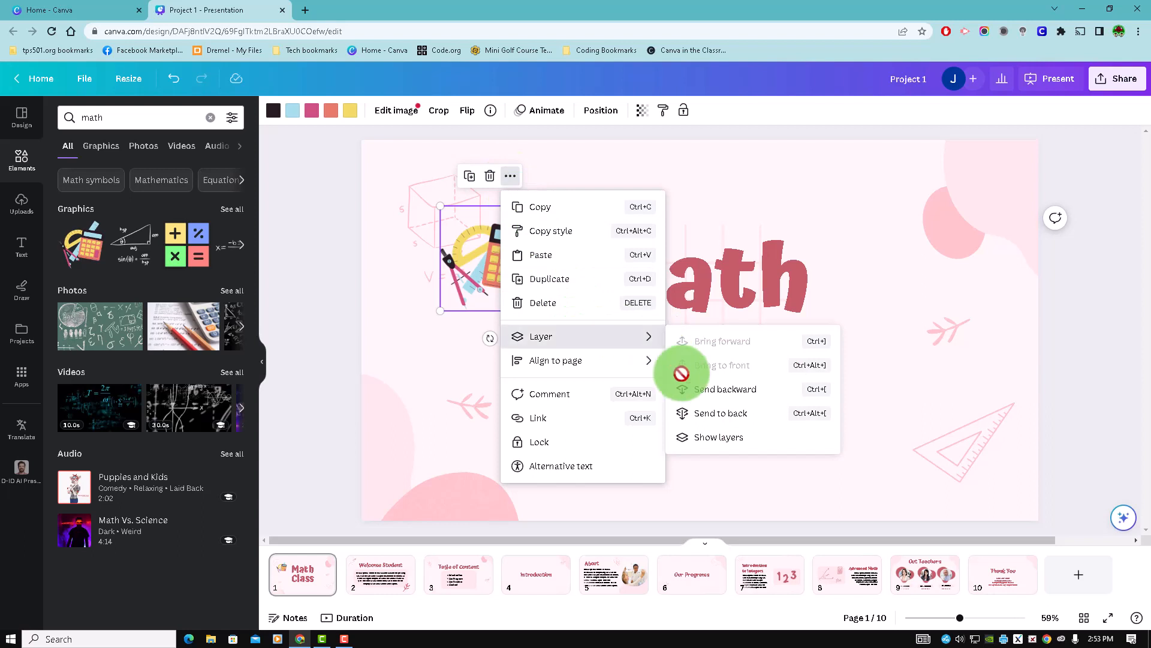
click(577, 168)
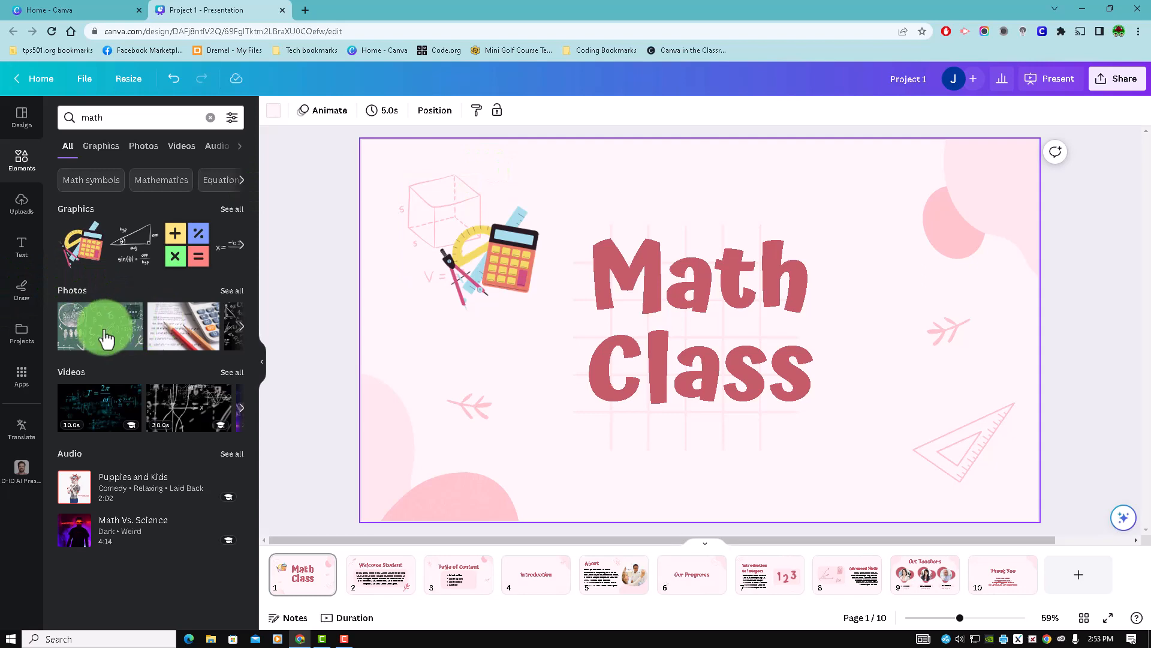
- Add the green chalkboard math photo to page 1, shrink it and place it in the slide's upper-right corner
drag(103, 333, 523, 208)
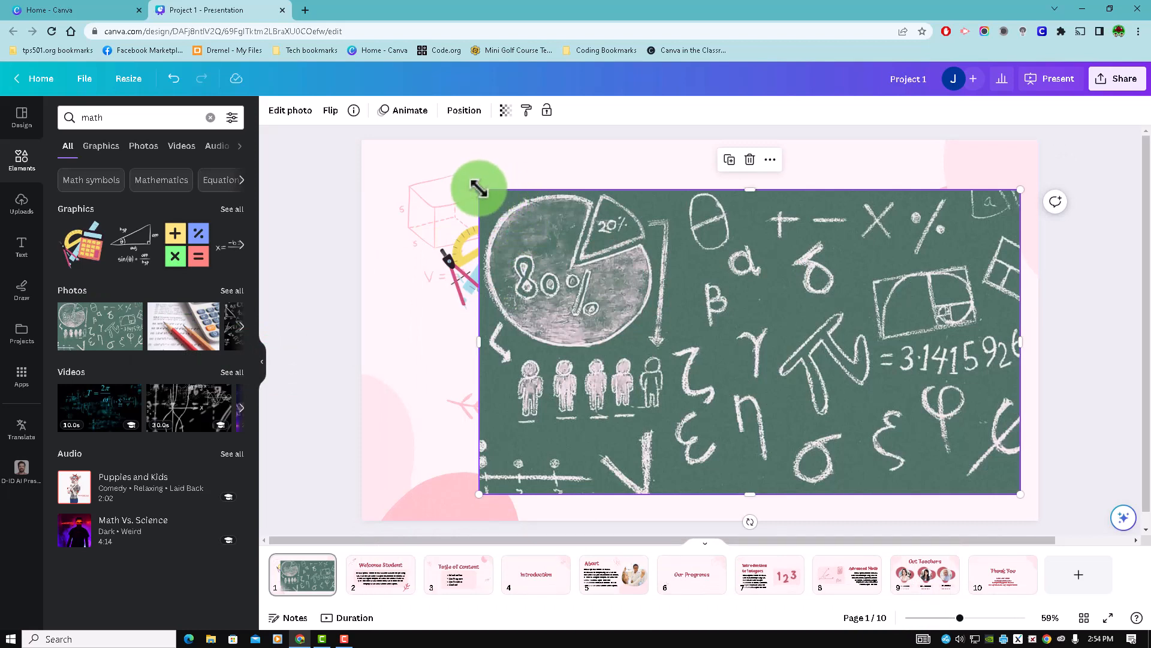
drag(478, 188, 849, 375)
click(967, 461)
drag(963, 462, 959, 218)
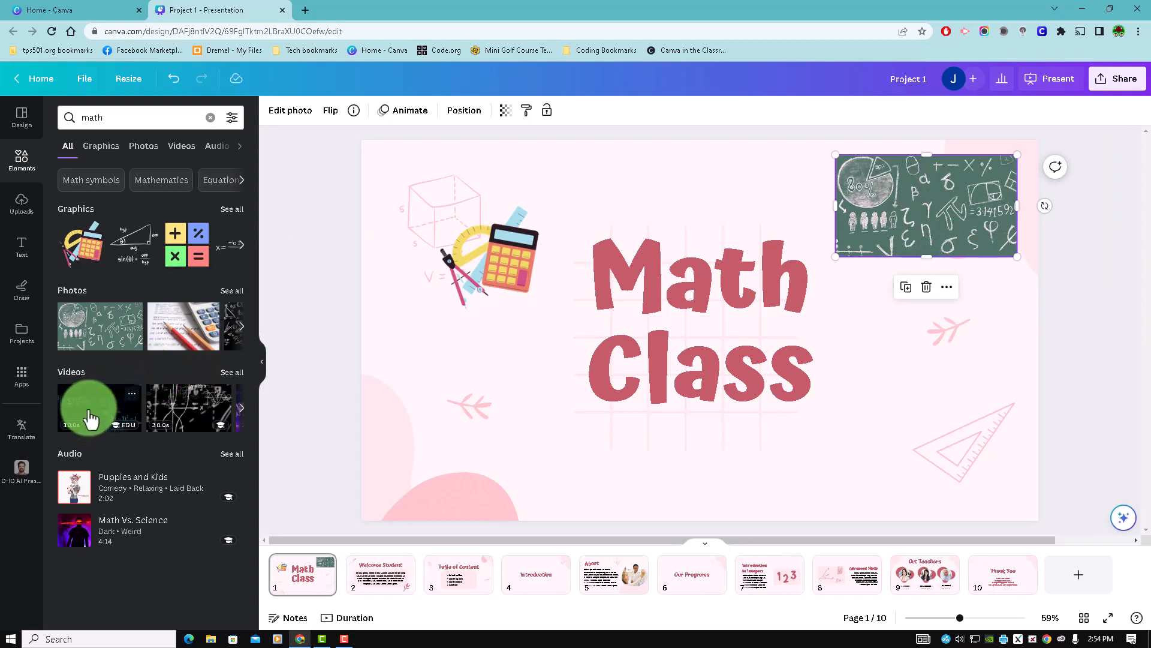
- Add the 10-second blue formulas video to page 1, shrink it and place it in the slide's lower-left corner
drag(90, 419, 454, 253)
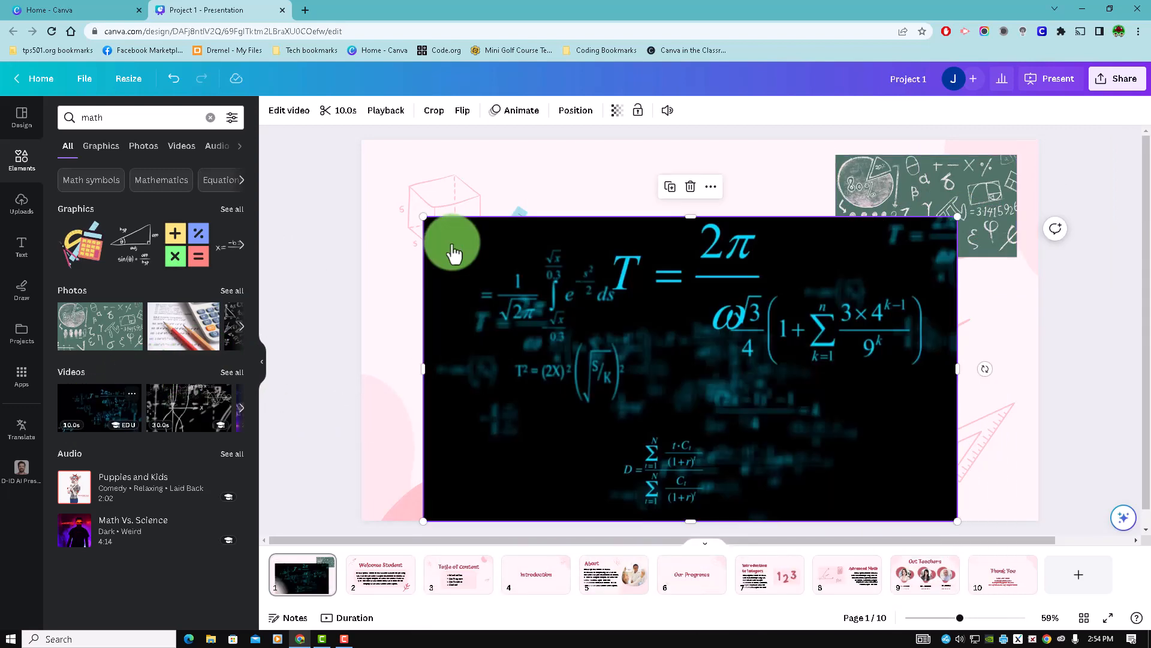
drag(424, 216, 798, 427)
drag(909, 459, 504, 439)
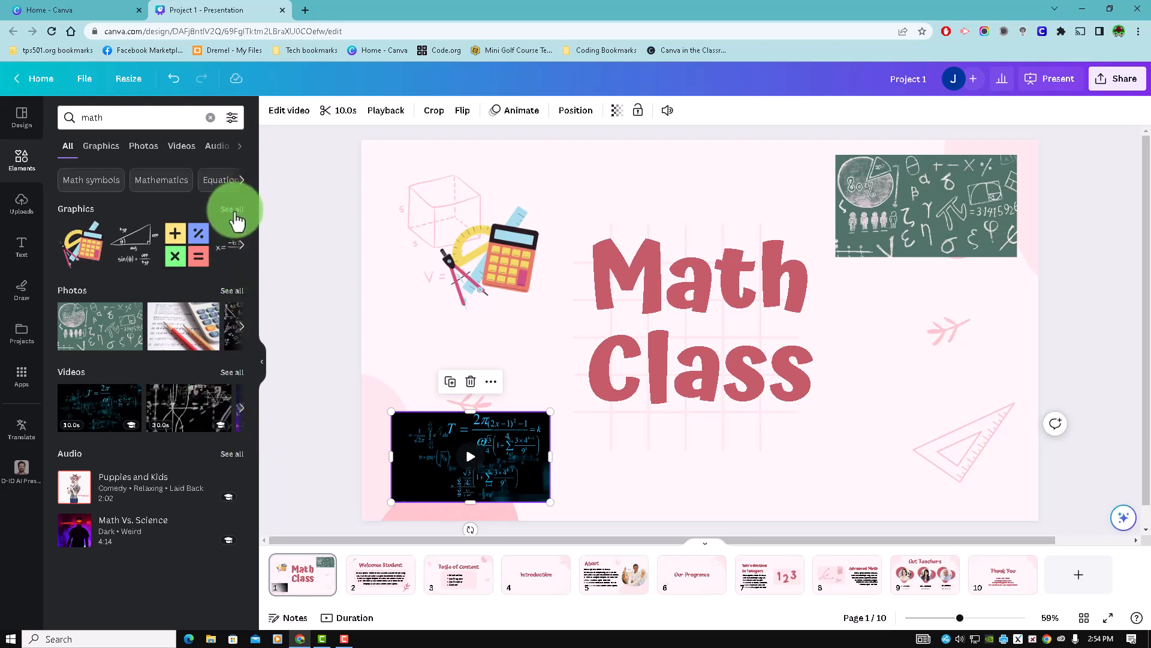
- Look through the full list of math graphics and clear the search to return to all elements
click(231, 217)
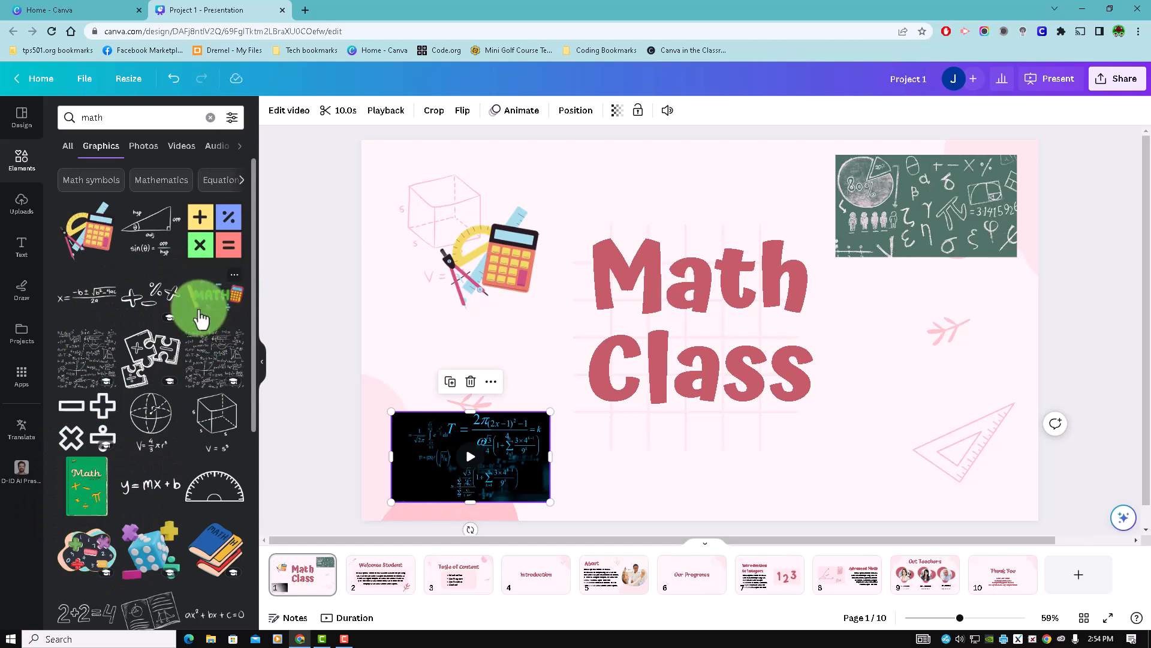
scroll(201, 318, down, 6)
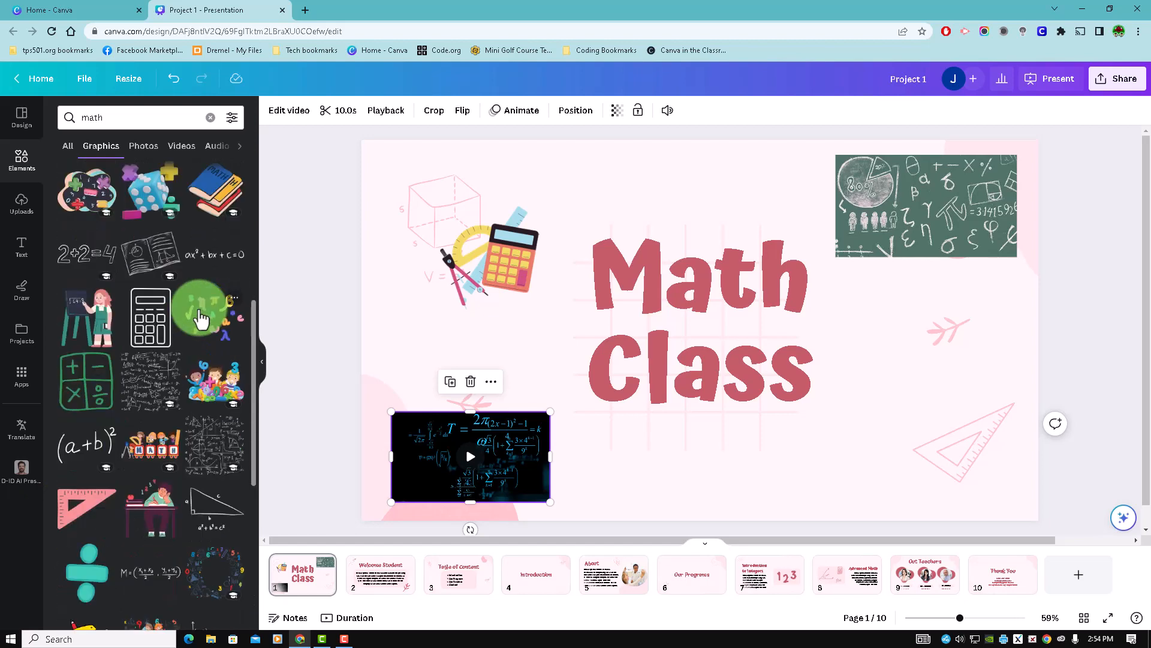
scroll(201, 318, down, 10)
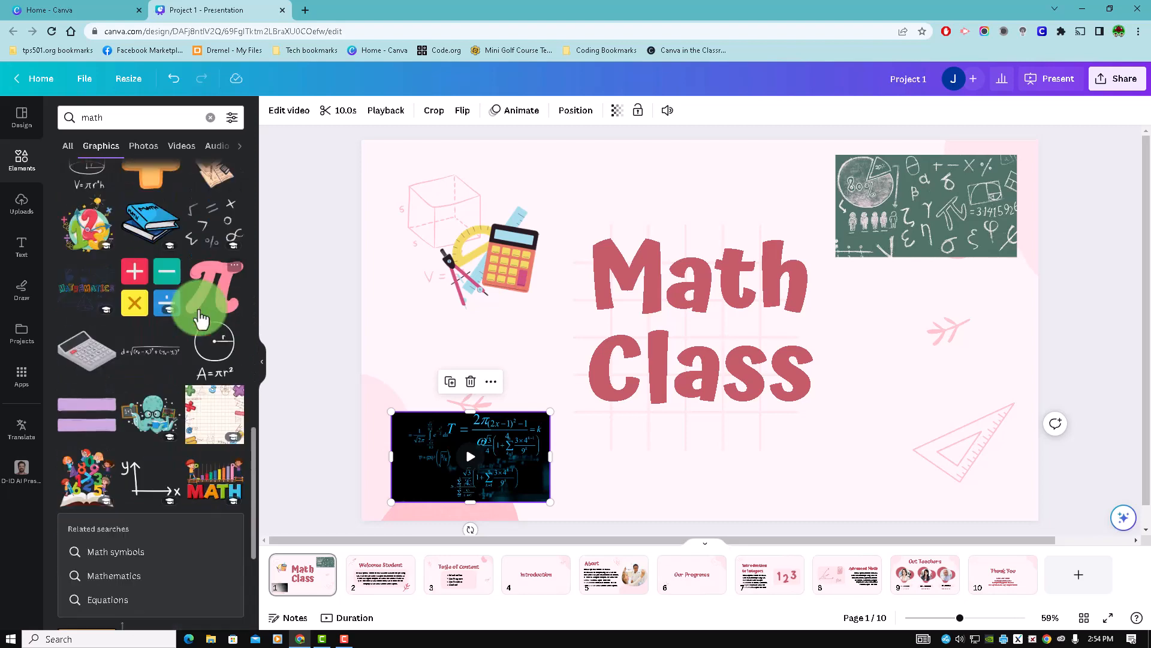
scroll(200, 317, down, 3)
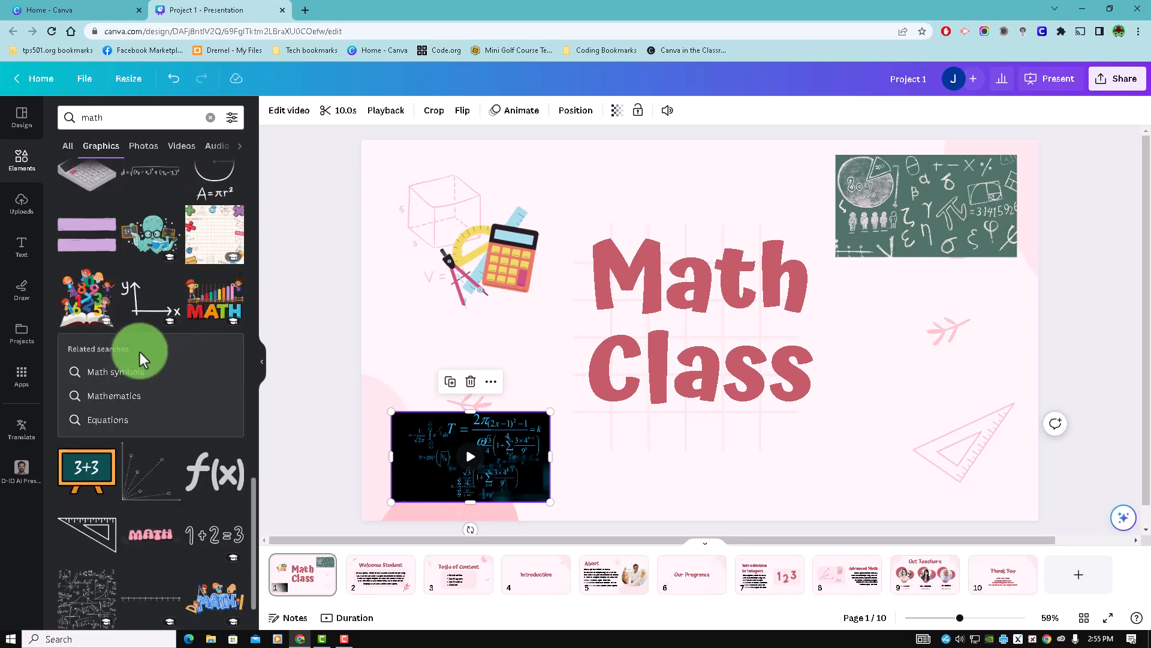
click(170, 371)
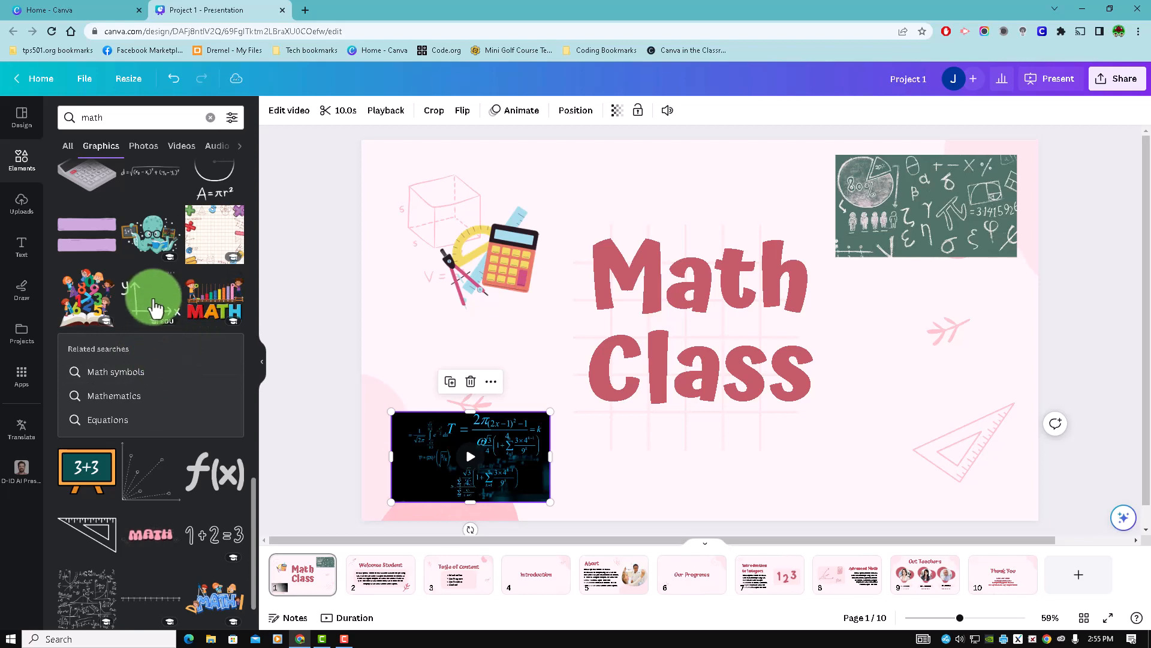
scroll(160, 329, down, 4)
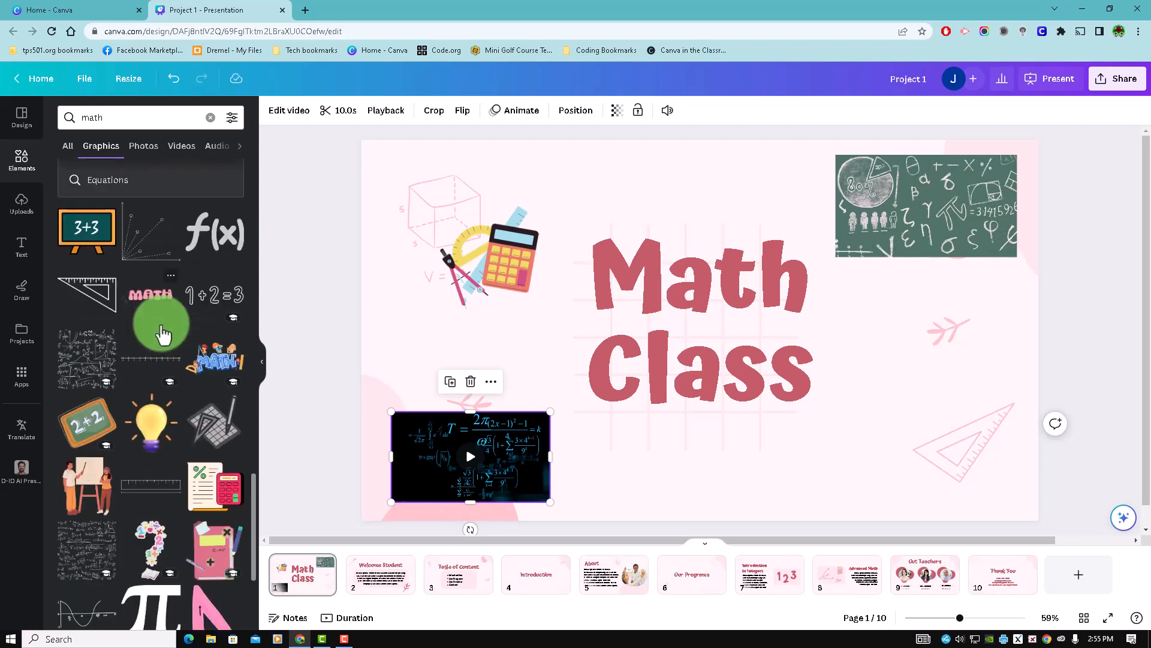
scroll(162, 335, down, 5)
scroll(162, 335, down, 3)
scroll(161, 334, down, 5)
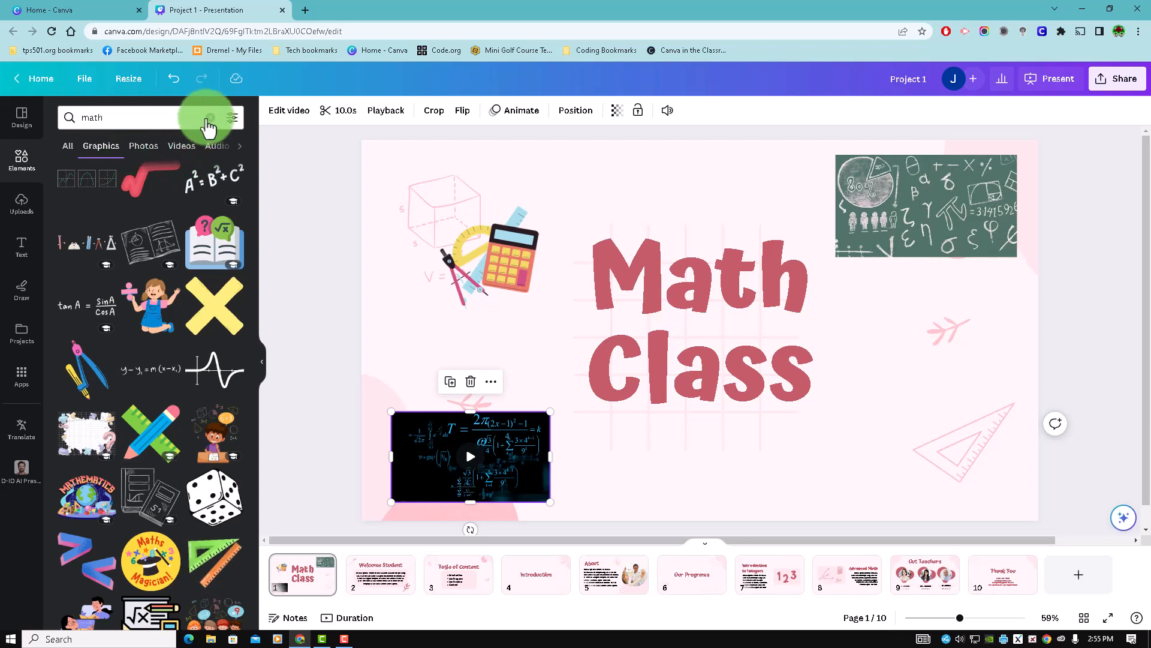
click(211, 118)
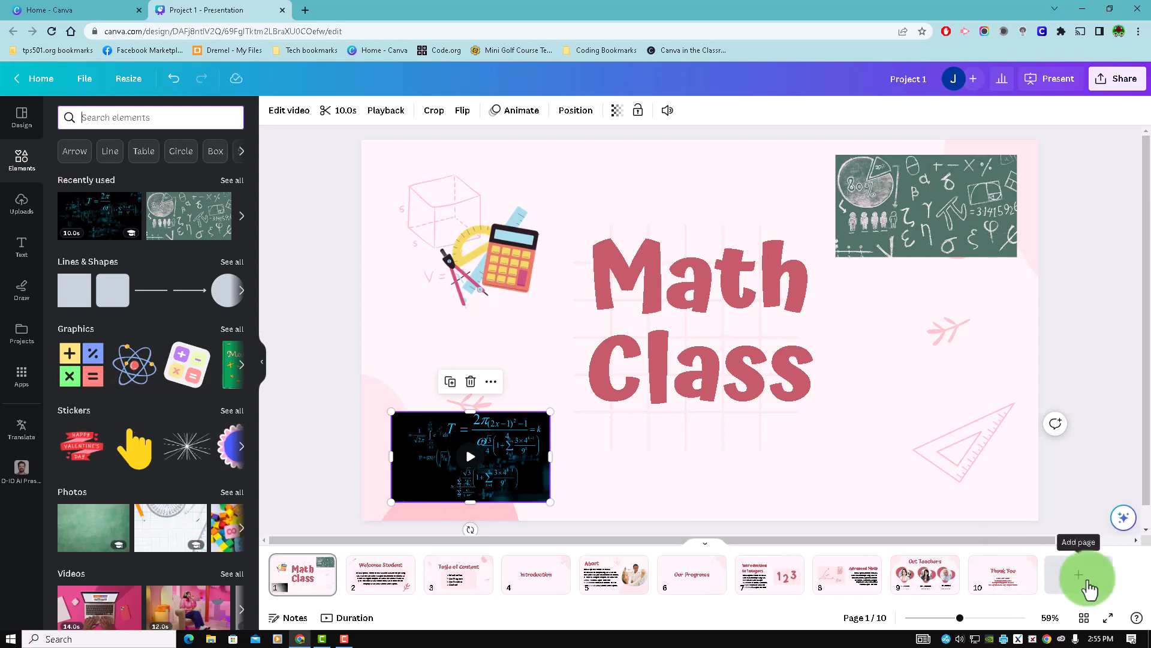
- Add a blank page 11 after the Thank You page and make it the current page
click(1088, 581)
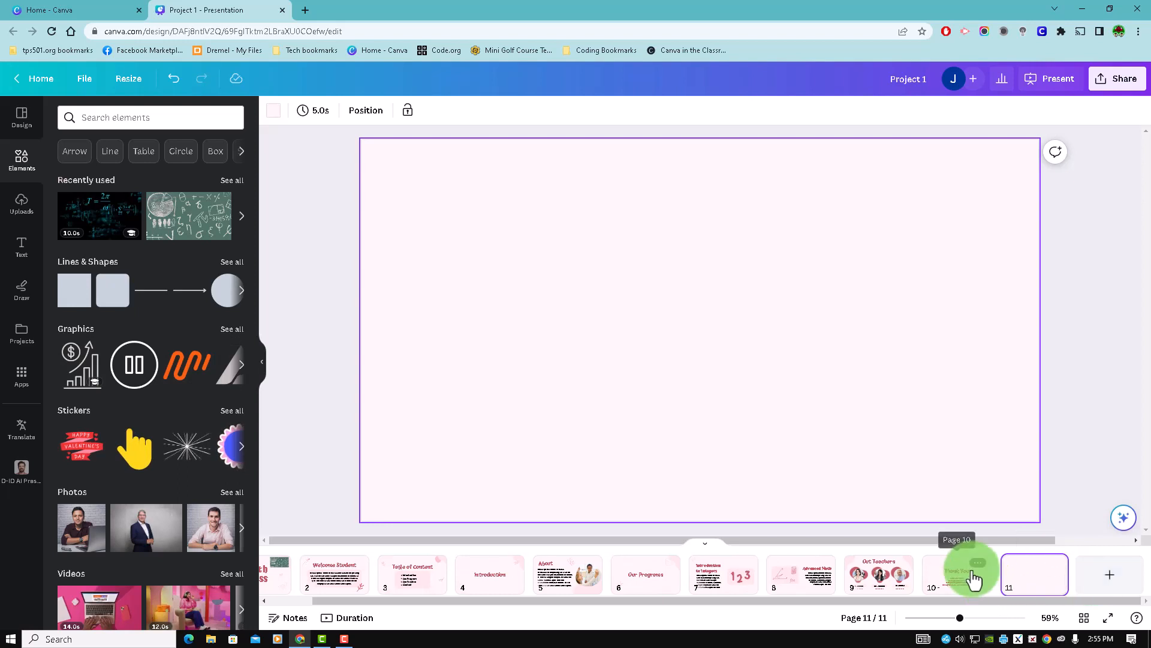
mouse_move(970, 582)
mouse_down()
mouse_move(853, 570)
mouse_move(1039, 580)
mouse_move(969, 565)
mouse_up()
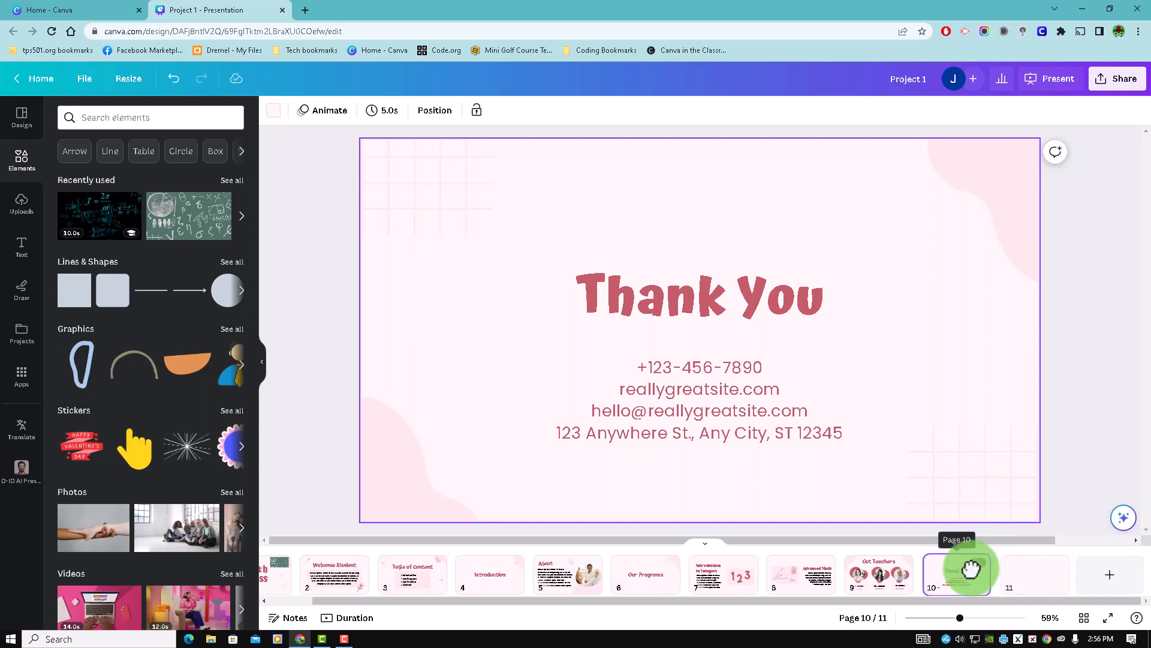
click(1030, 580)
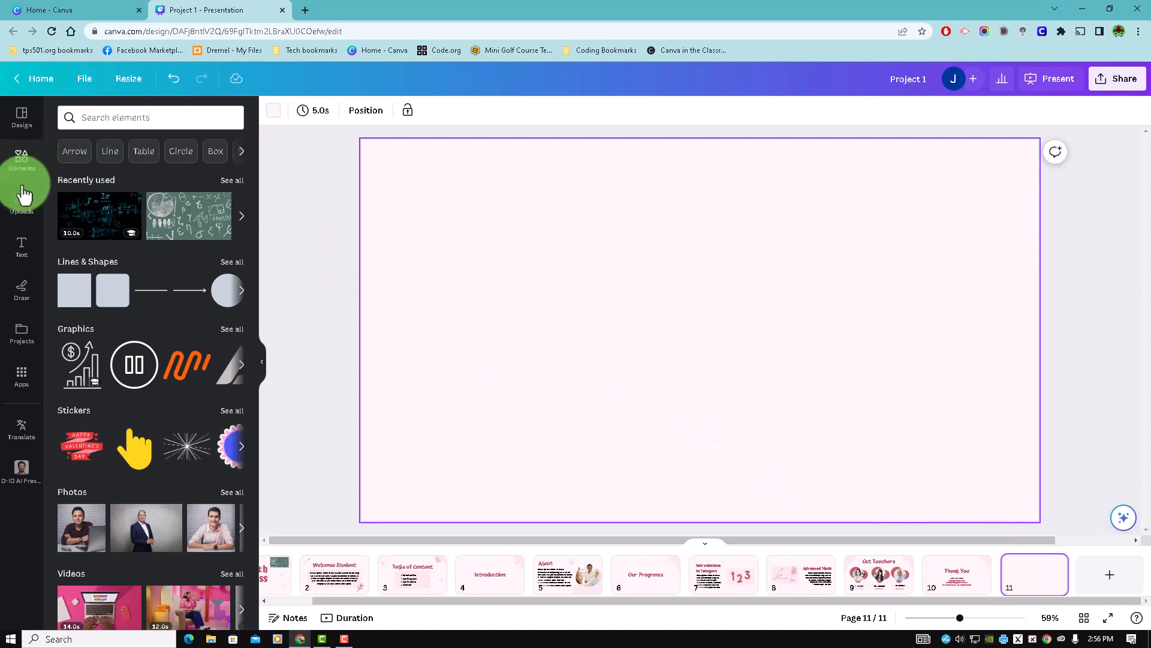
- Upload the picture of the cat in a shark hat from the Downloads folder
click(21, 205)
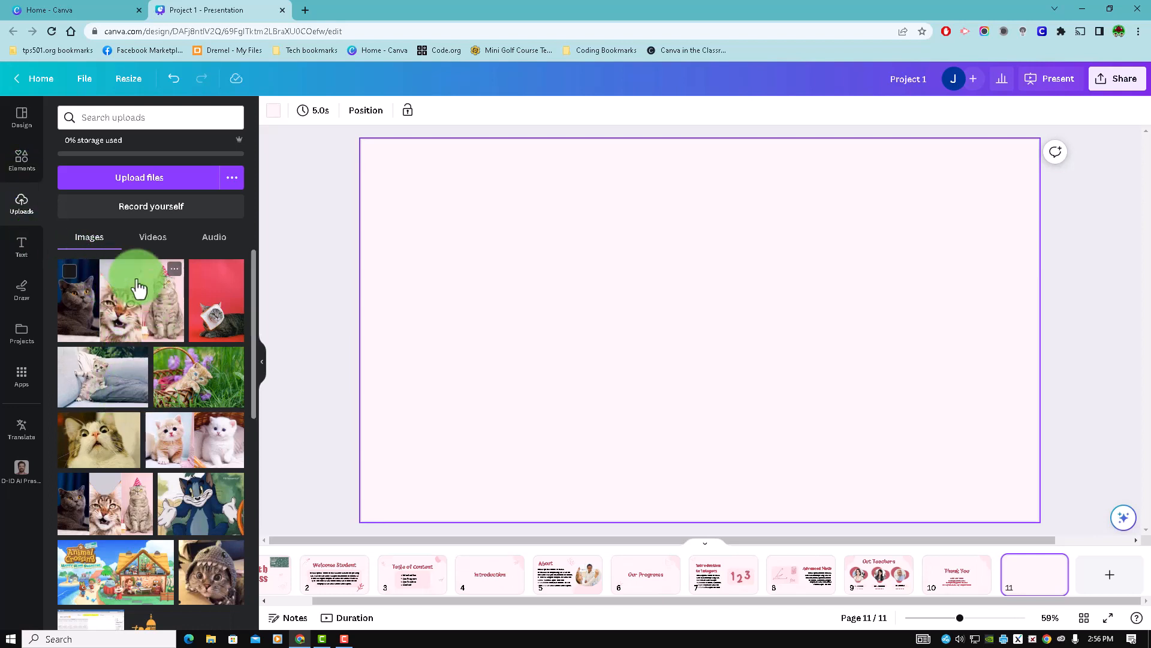
click(155, 180)
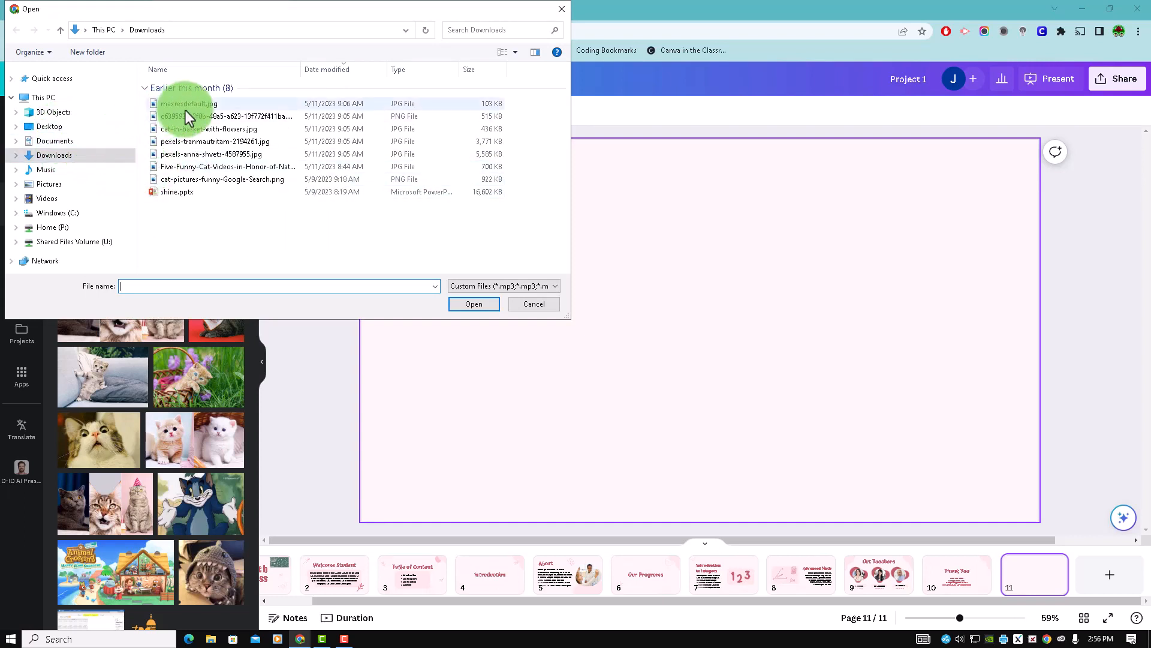
click(188, 177)
click(478, 306)
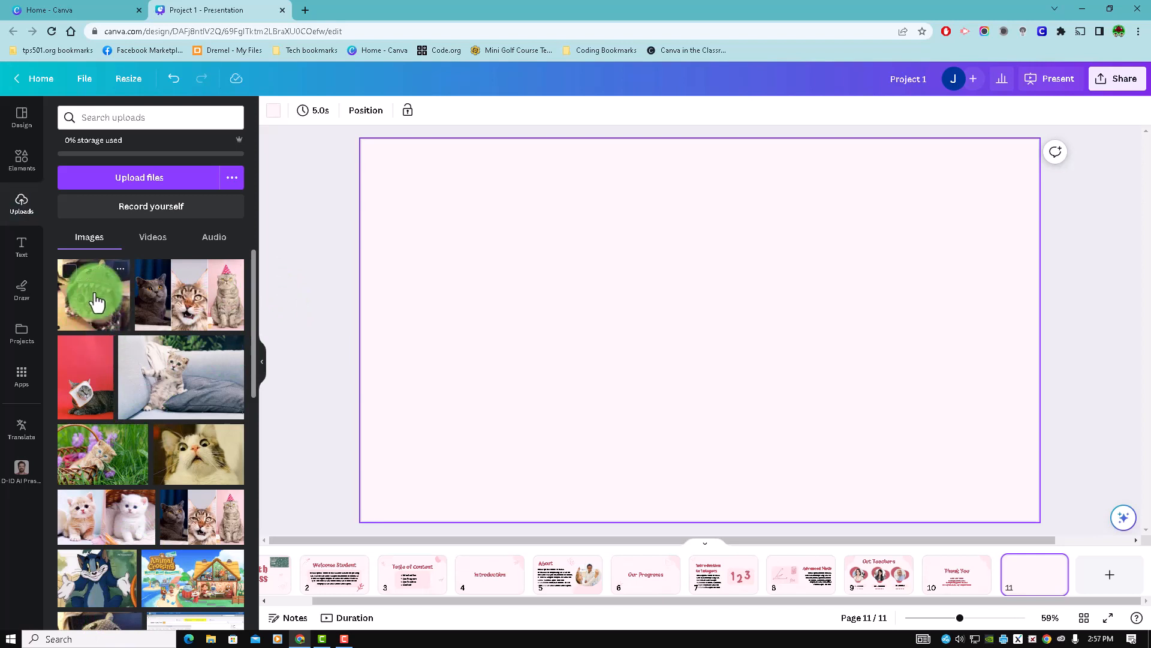
- Place the uploaded shark-hat cat picture on page 11, adjust its size slightly and move it to the slide's upper-left corner
drag(96, 303, 485, 245)
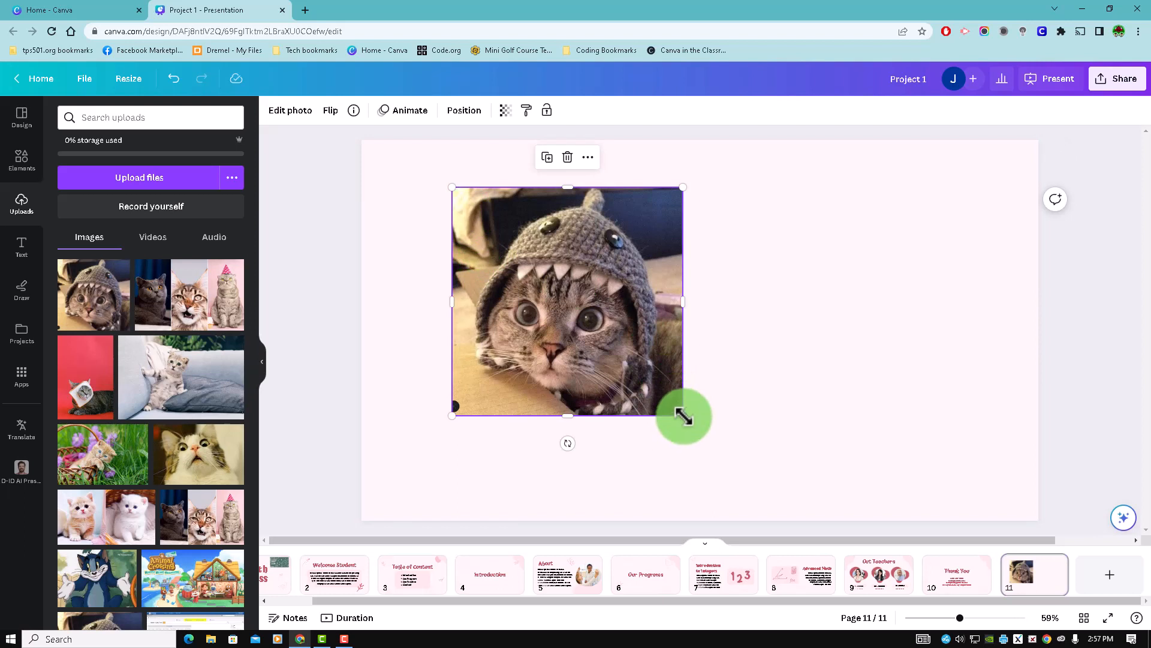
mouse_move(683, 416)
mouse_down()
mouse_move(763, 514)
mouse_move(738, 462)
mouse_move(678, 402)
mouse_move(755, 511)
mouse_move(682, 411)
mouse_up()
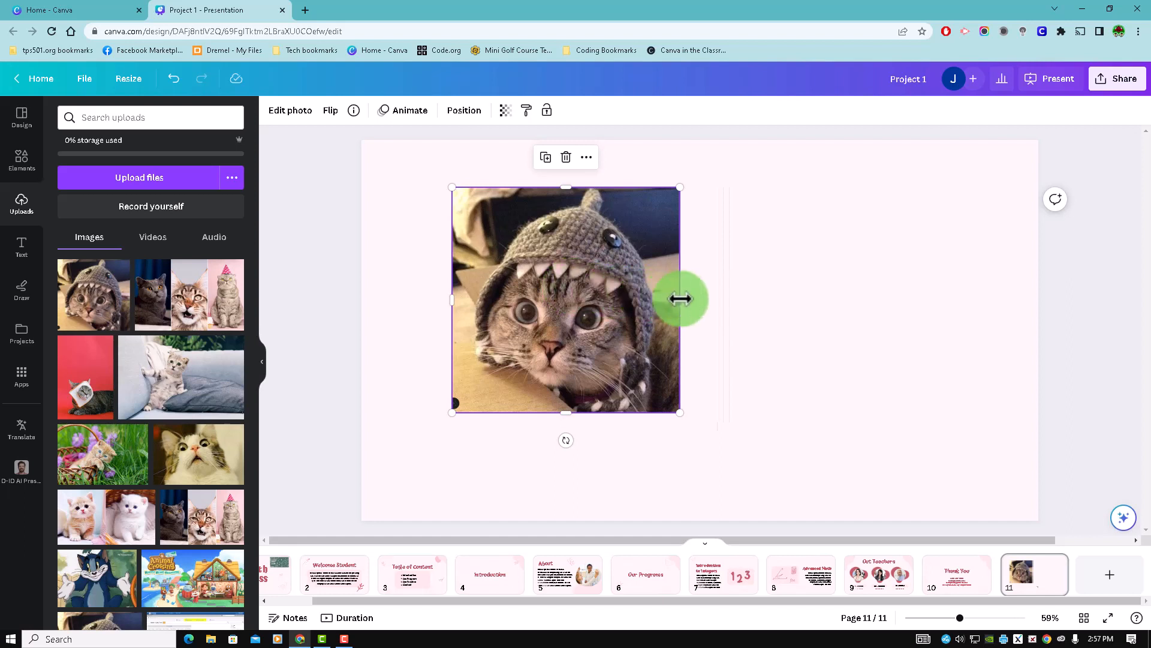
mouse_move(680, 298)
mouse_down()
mouse_move(596, 300)
mouse_move(704, 309)
mouse_move(673, 304)
mouse_move(686, 305)
mouse_up()
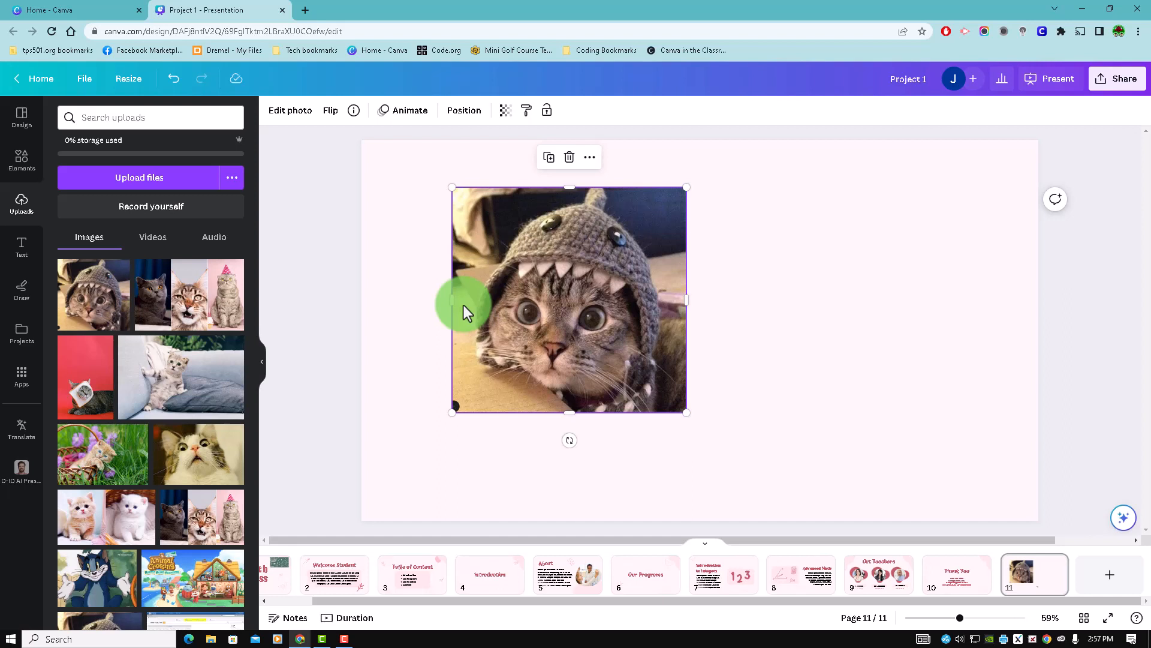
drag(566, 241, 491, 204)
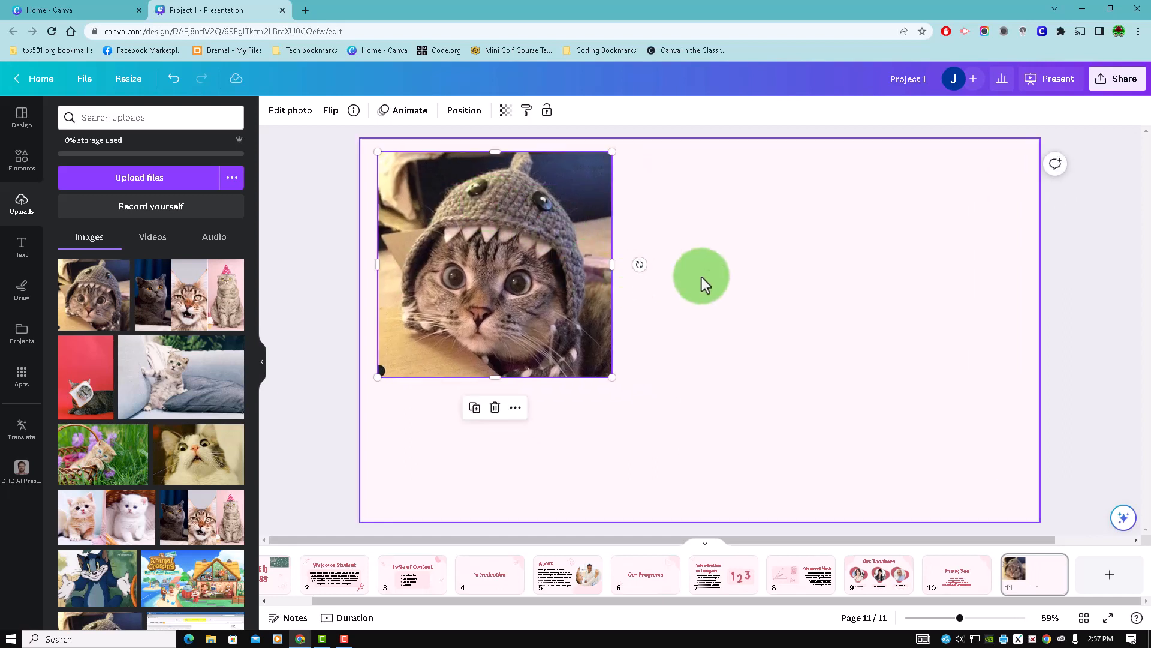
click(701, 277)
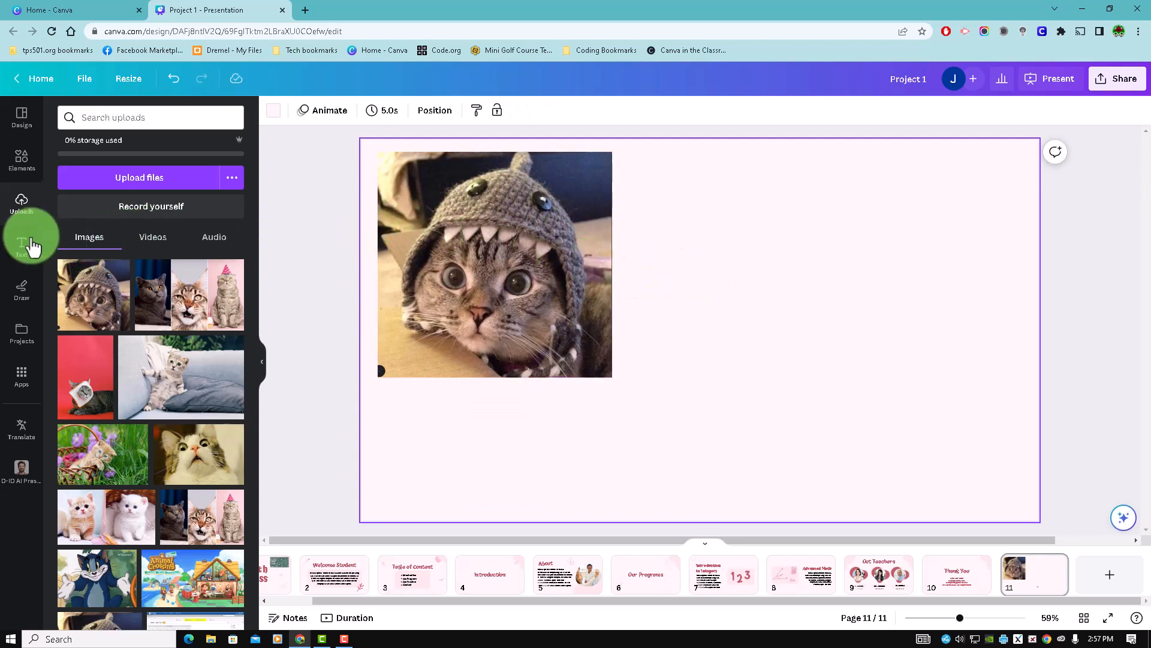
- Add a default heading text box to page 11 and move it to the right of the cat picture
click(27, 245)
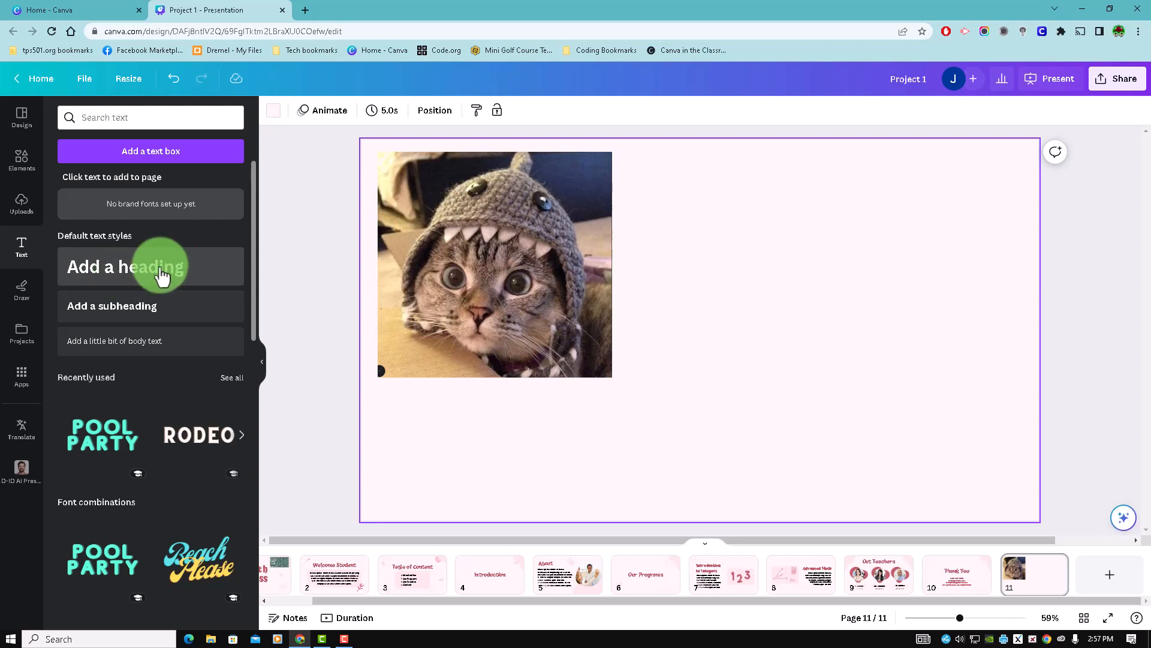
click(162, 273)
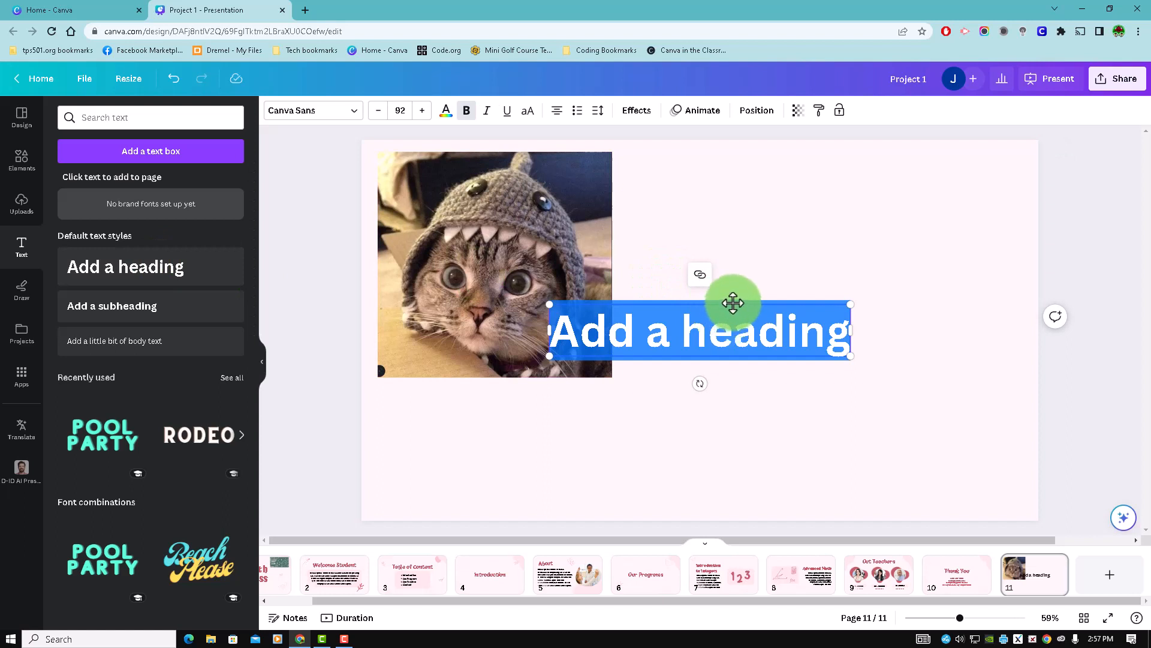
drag(730, 300, 840, 192)
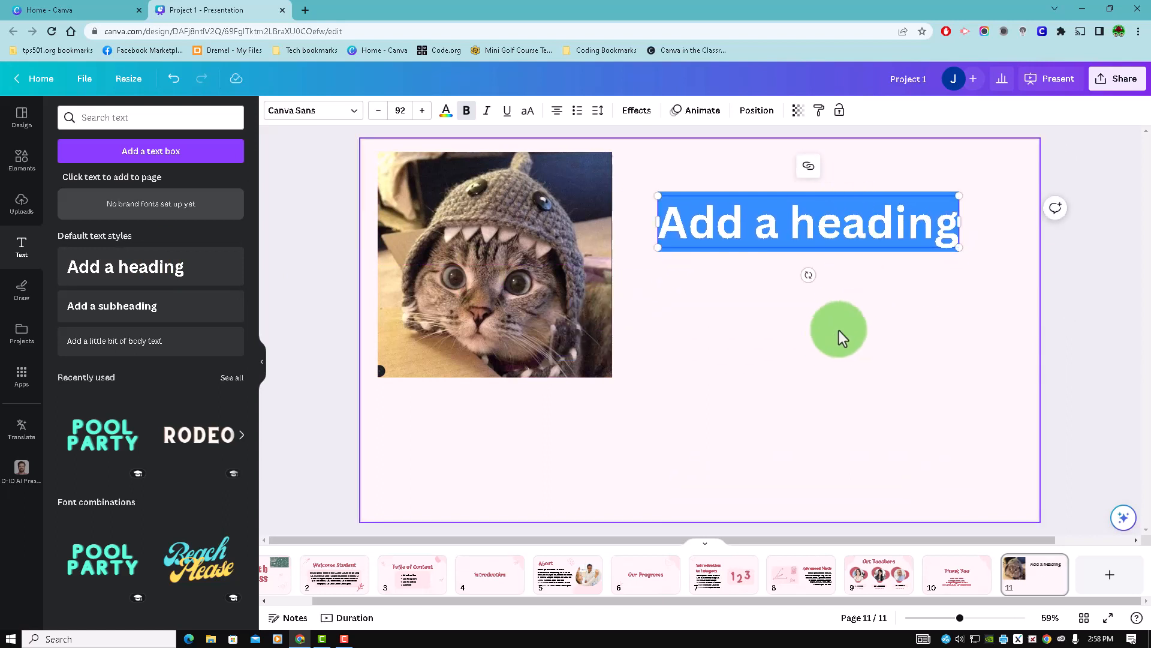
- Replace the placeholder text of the heading on page 11 with "Thank you for everything"
click(839, 330)
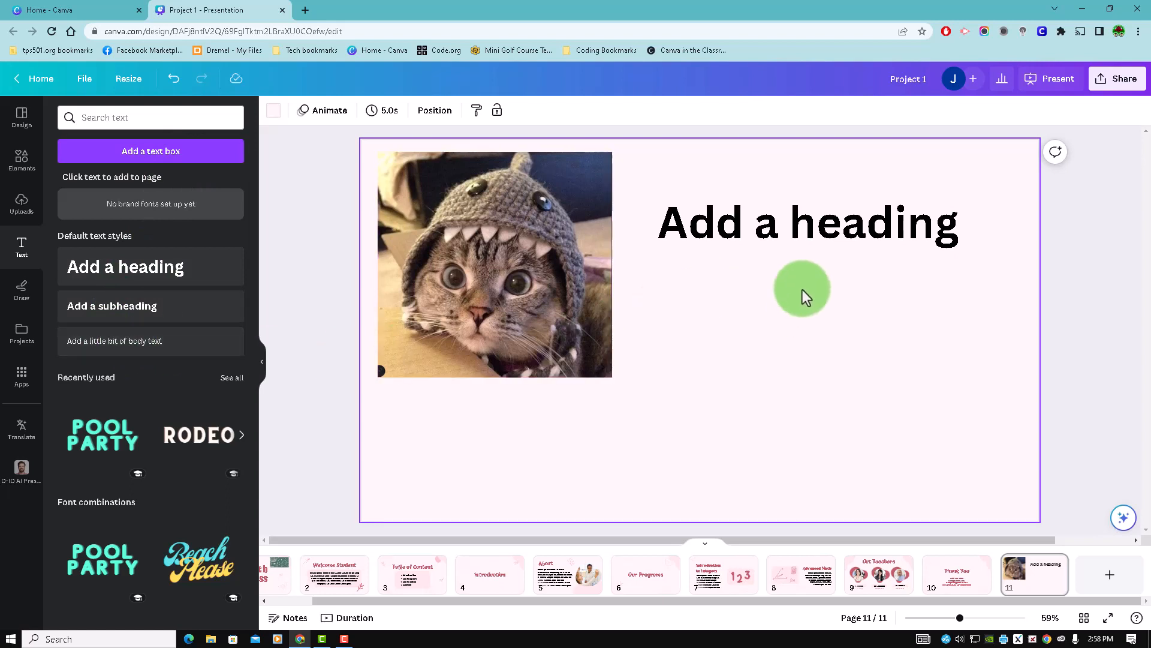
click(807, 228)
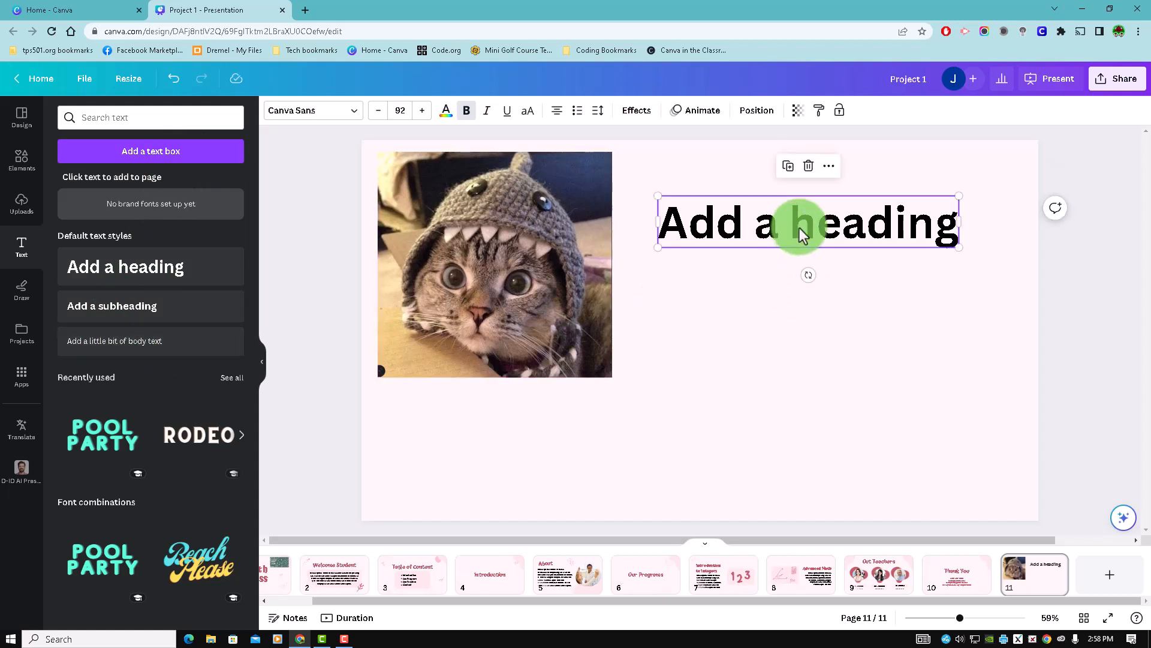
click(809, 227)
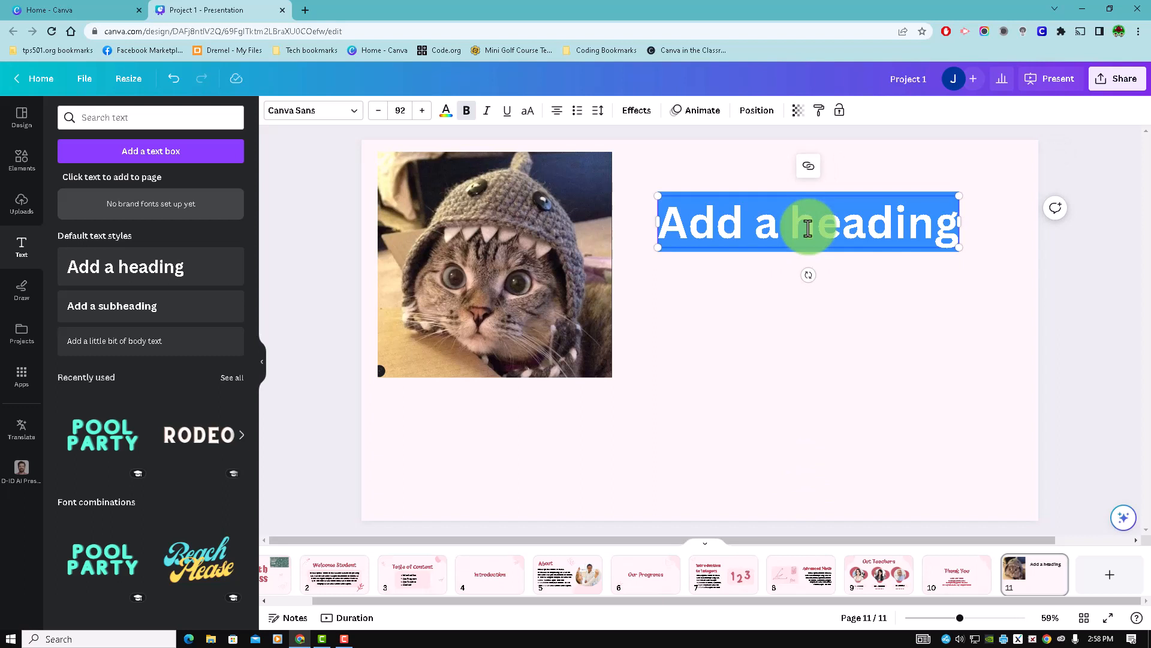
text(Thank)
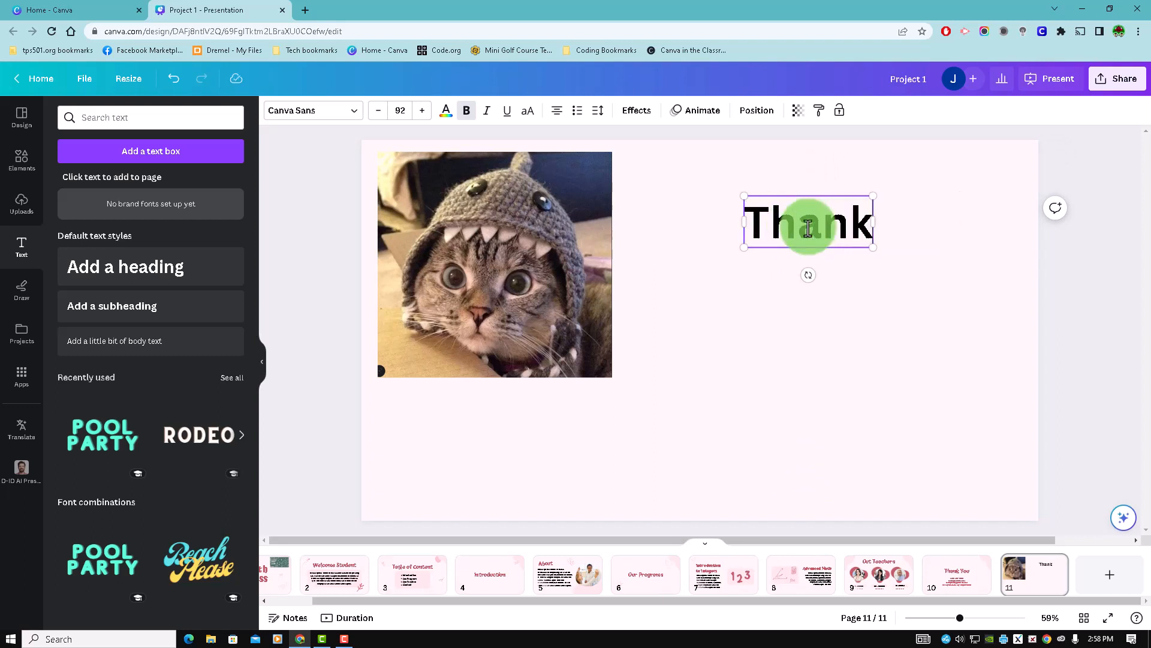
text( you for)
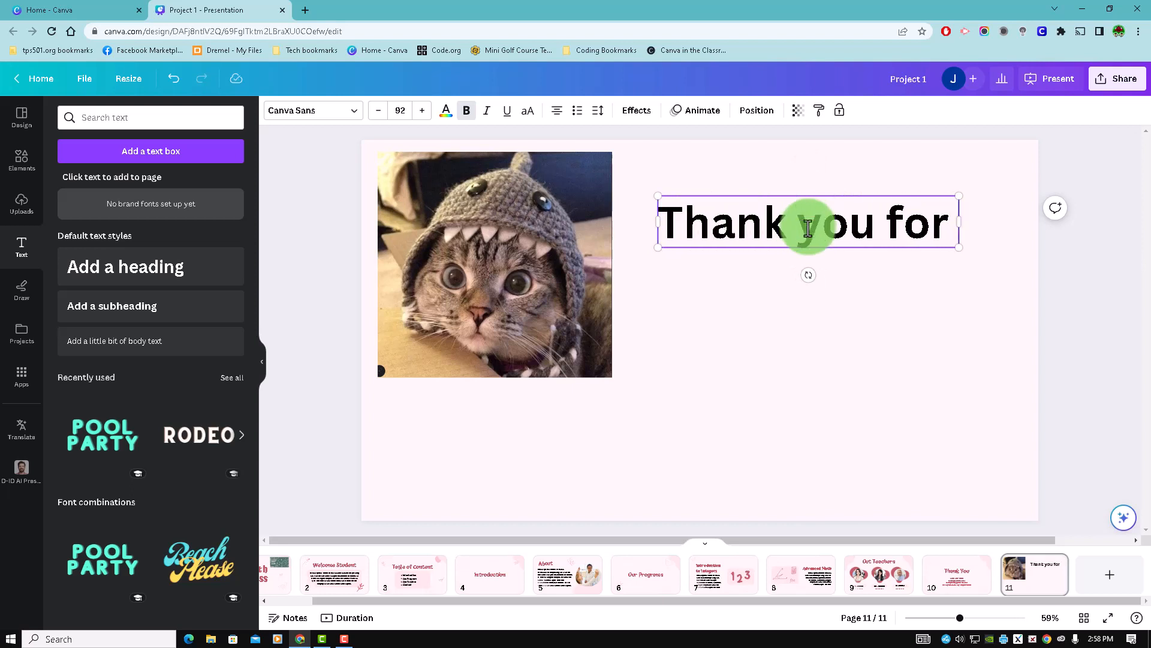
text( every)
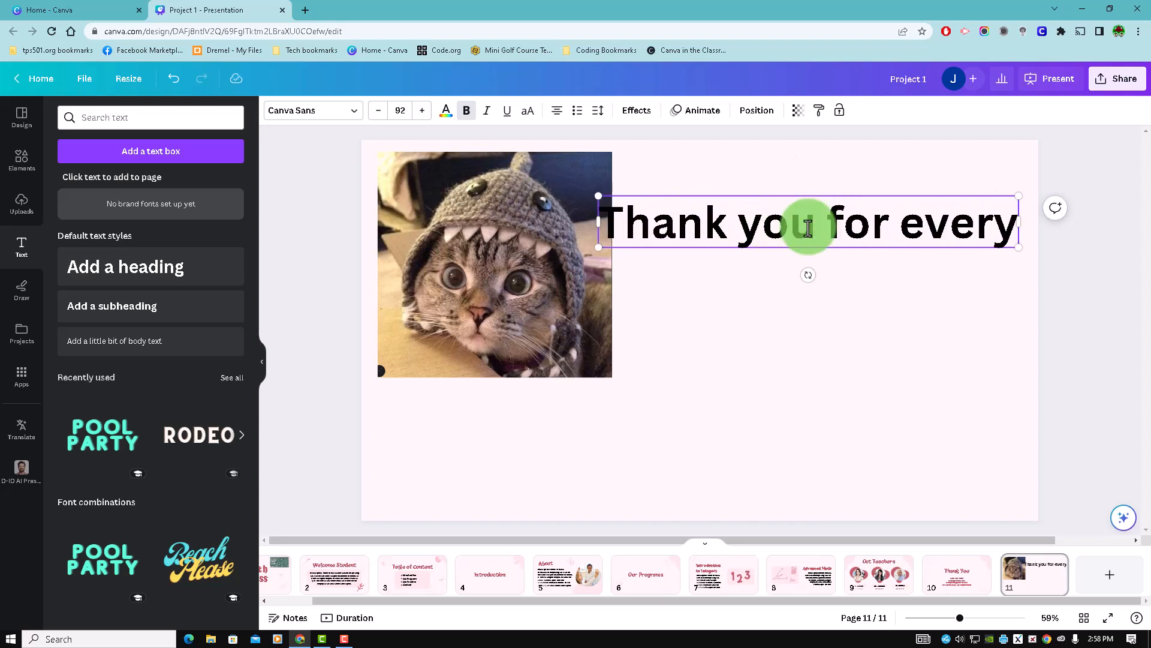
text(thing)
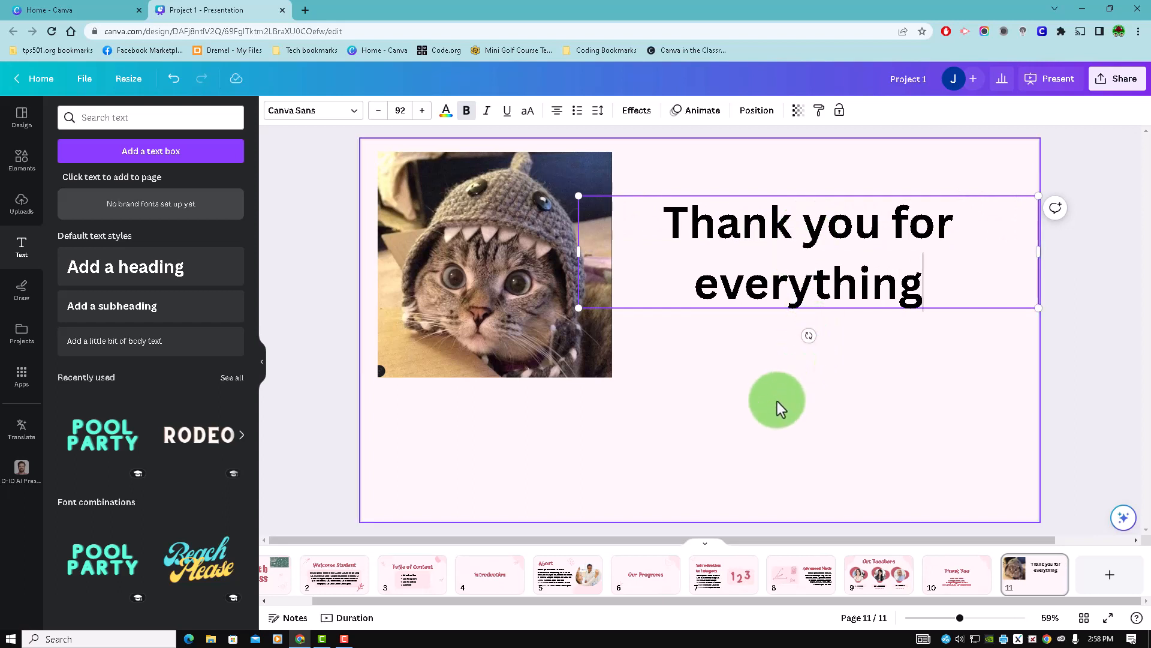
click(779, 398)
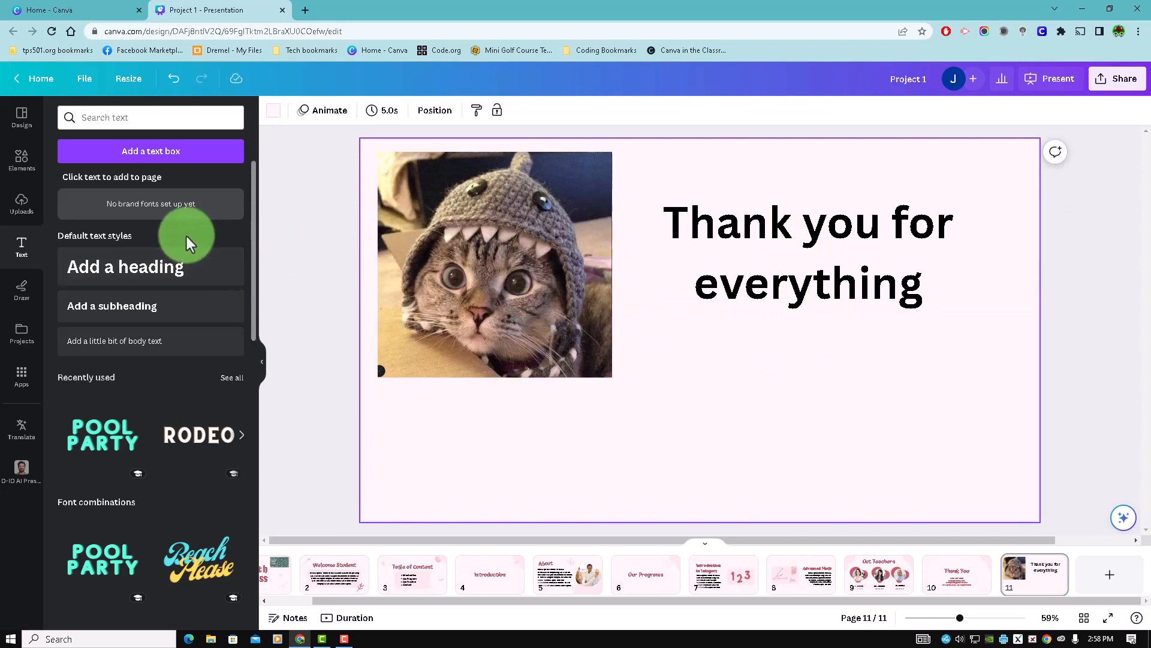
- Add the "Baked Fresh" font combination to page 11, shrink it to about font size 105 and place it below the heading
scroll(172, 380, down, 2)
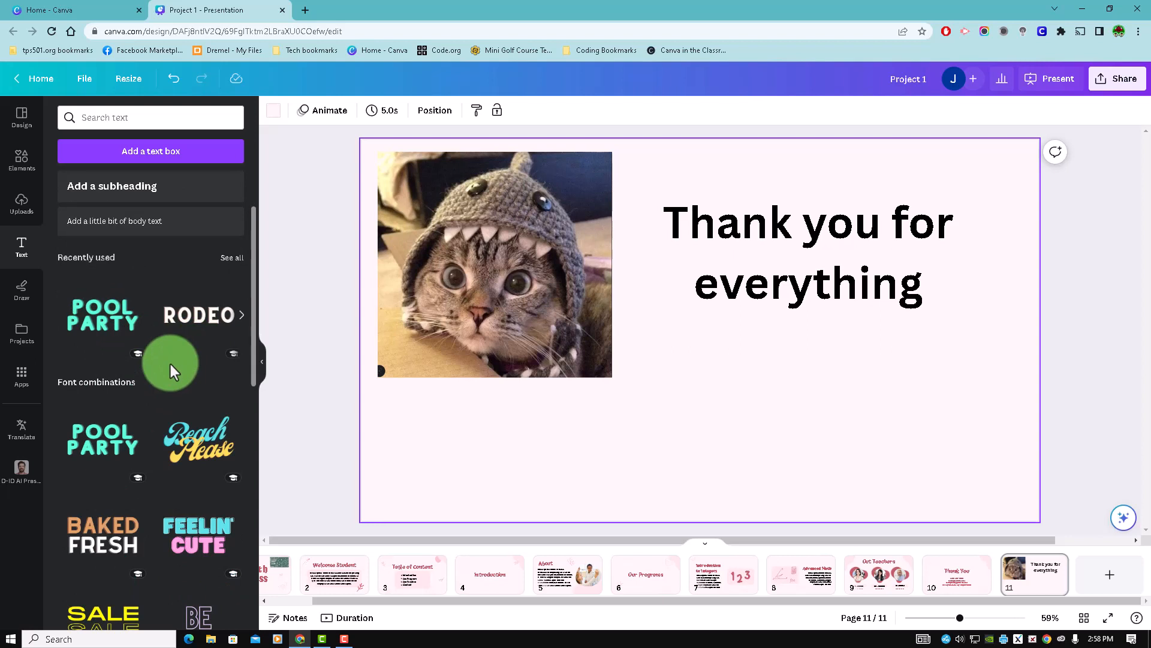
scroll(170, 364, down, 2)
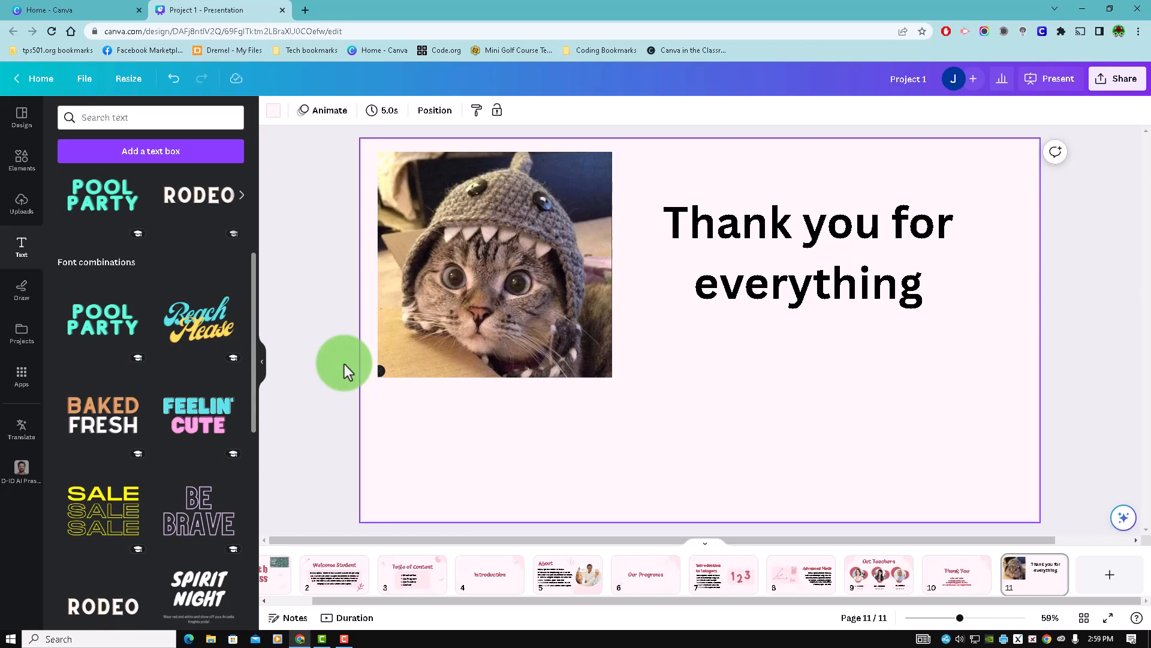
drag(98, 419, 618, 250)
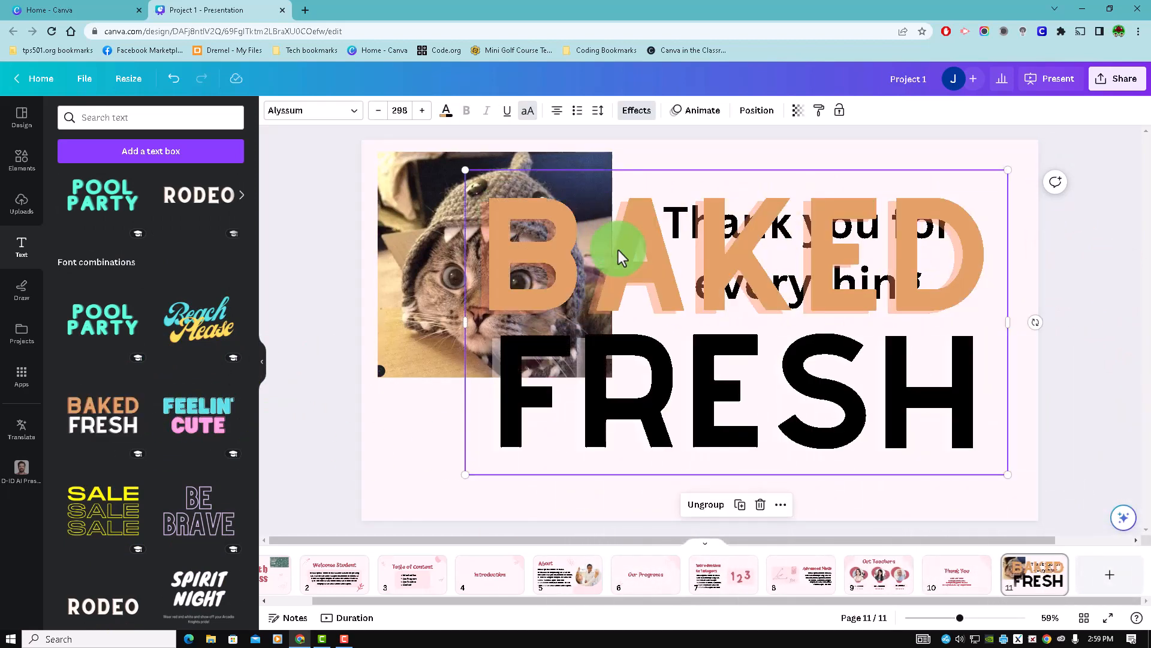
drag(467, 169, 817, 367)
drag(957, 393, 802, 391)
- Replace the word "BAKED" in the font combination with "CLASS"
click(801, 392)
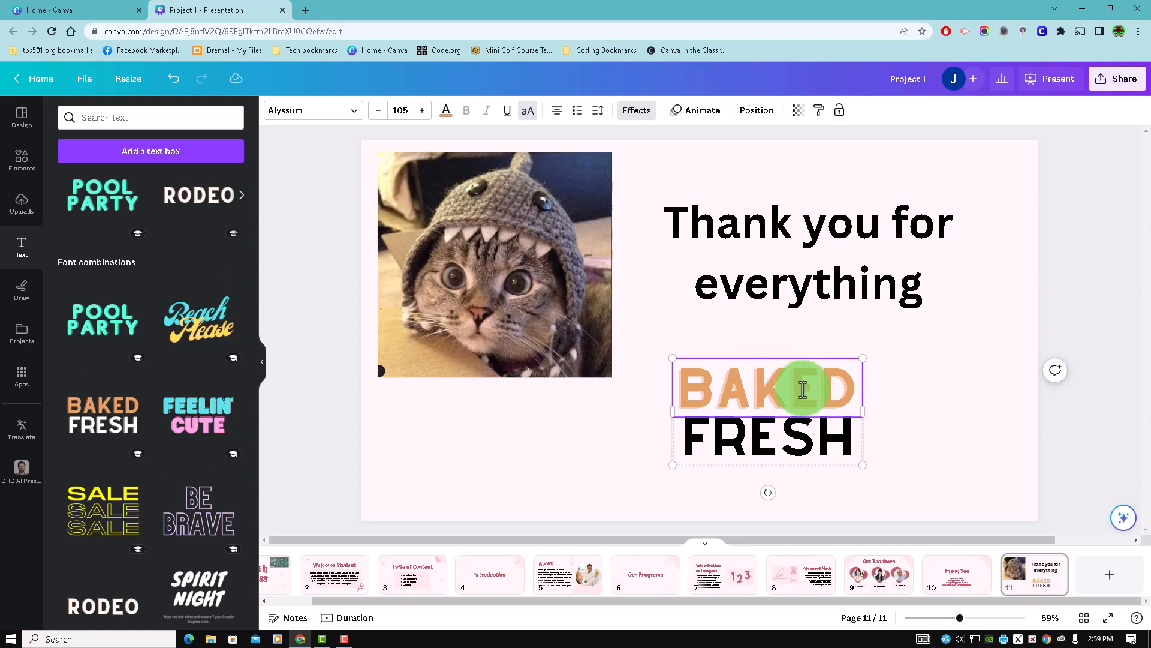
double_click(802, 389)
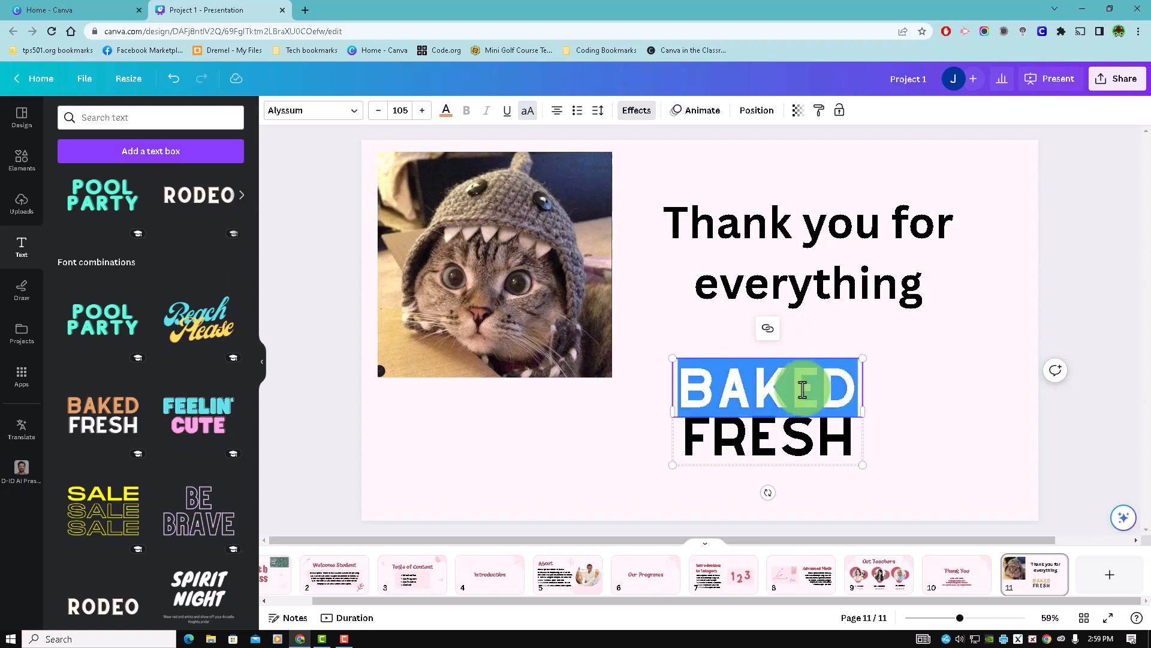
click(801, 432)
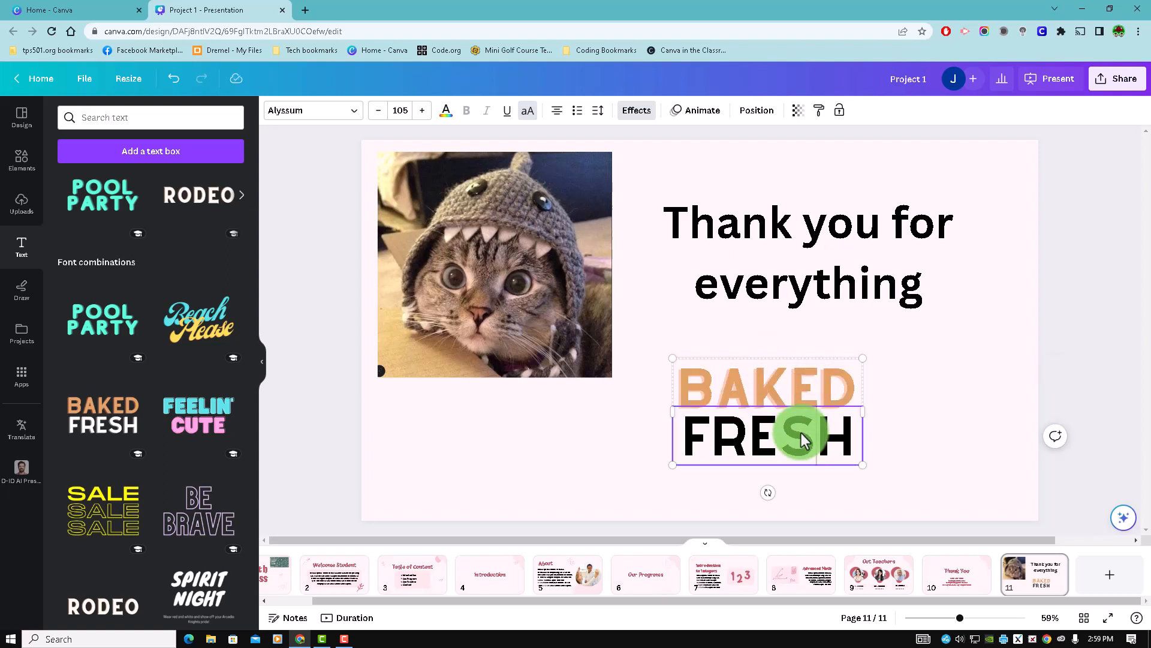
click(804, 375)
click(804, 375)
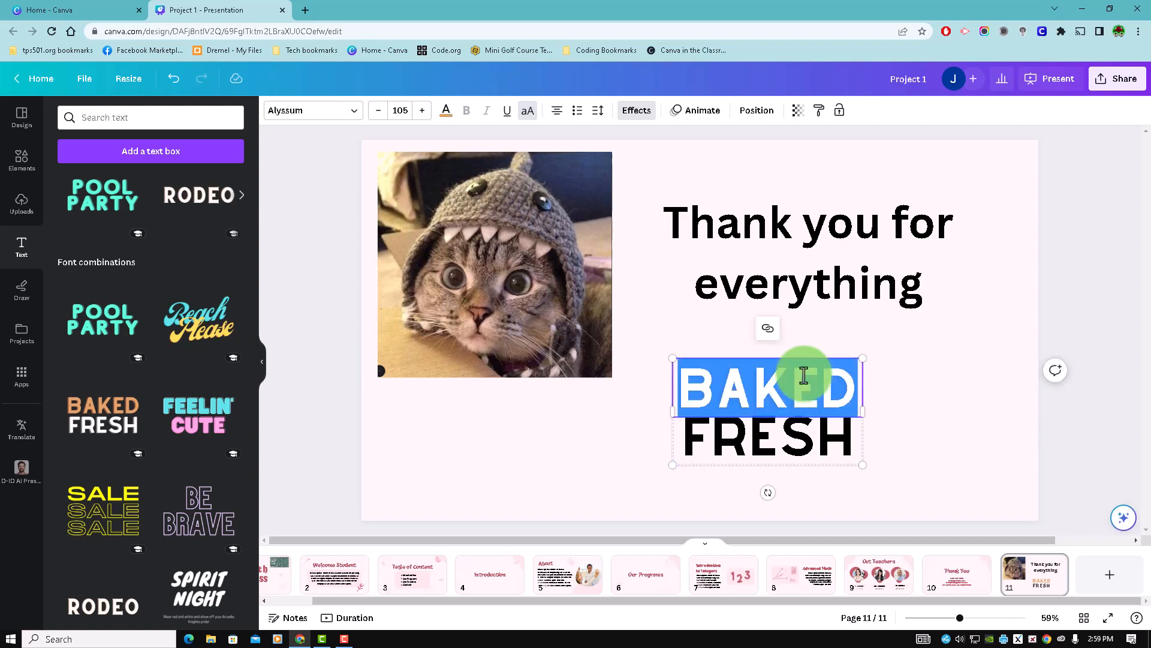
text(CLASS)
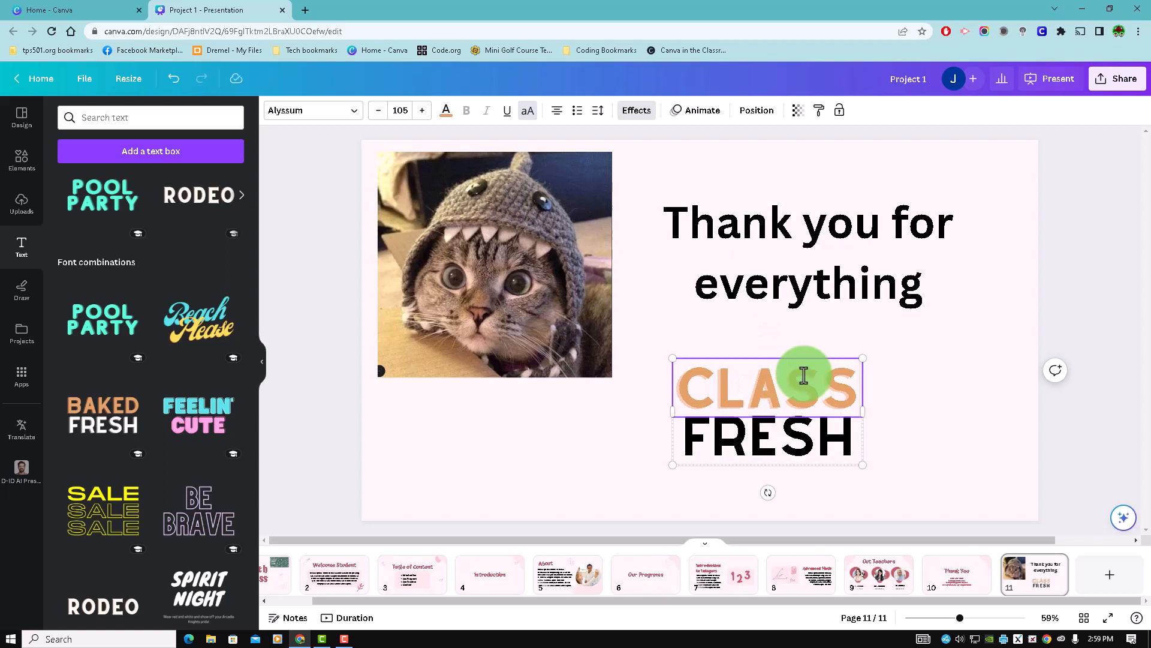
- Replace the word "FRESH" in the font combination with "OF 23'" and deselect the text
click(788, 444)
double_click(788, 444)
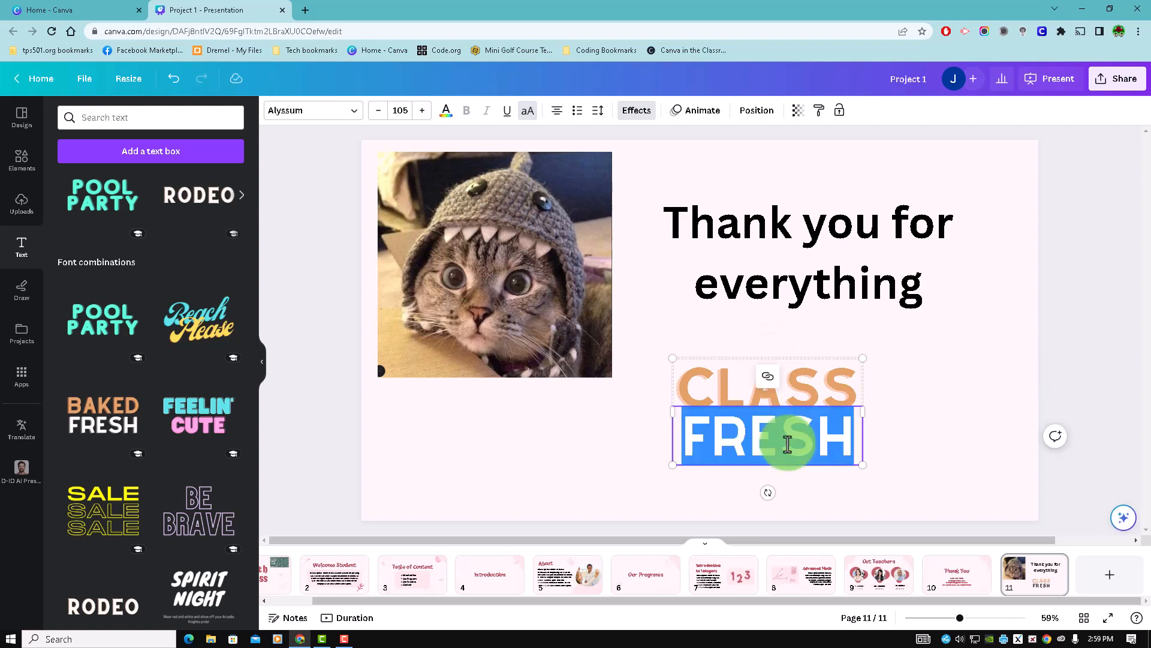
text(OF 23)
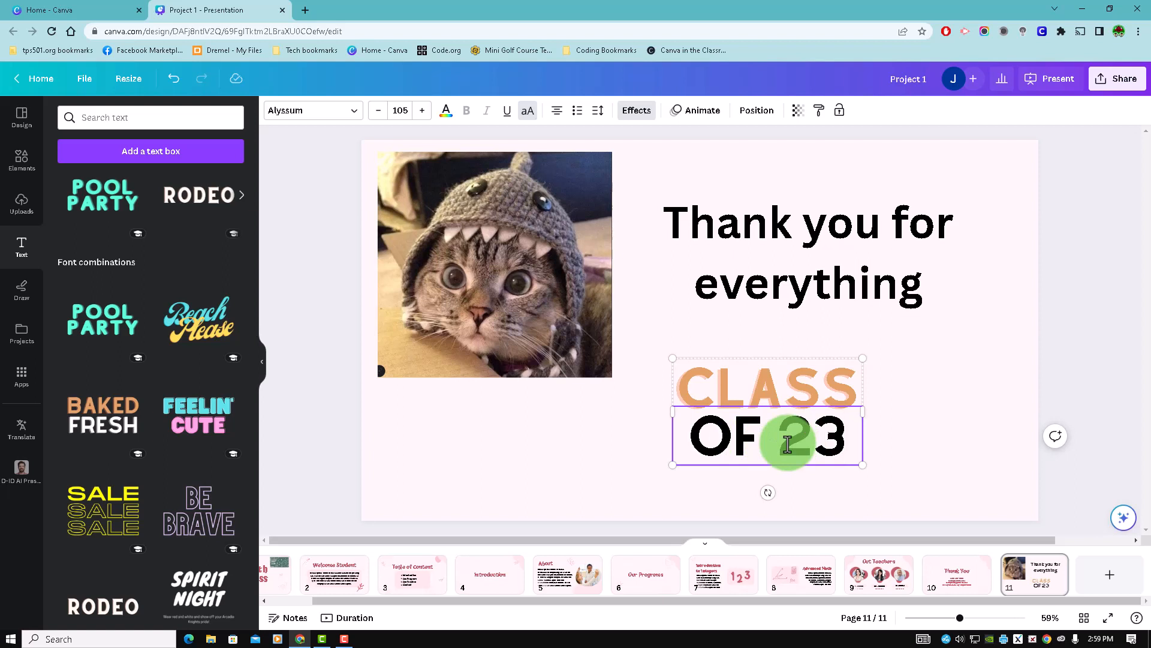
text(')
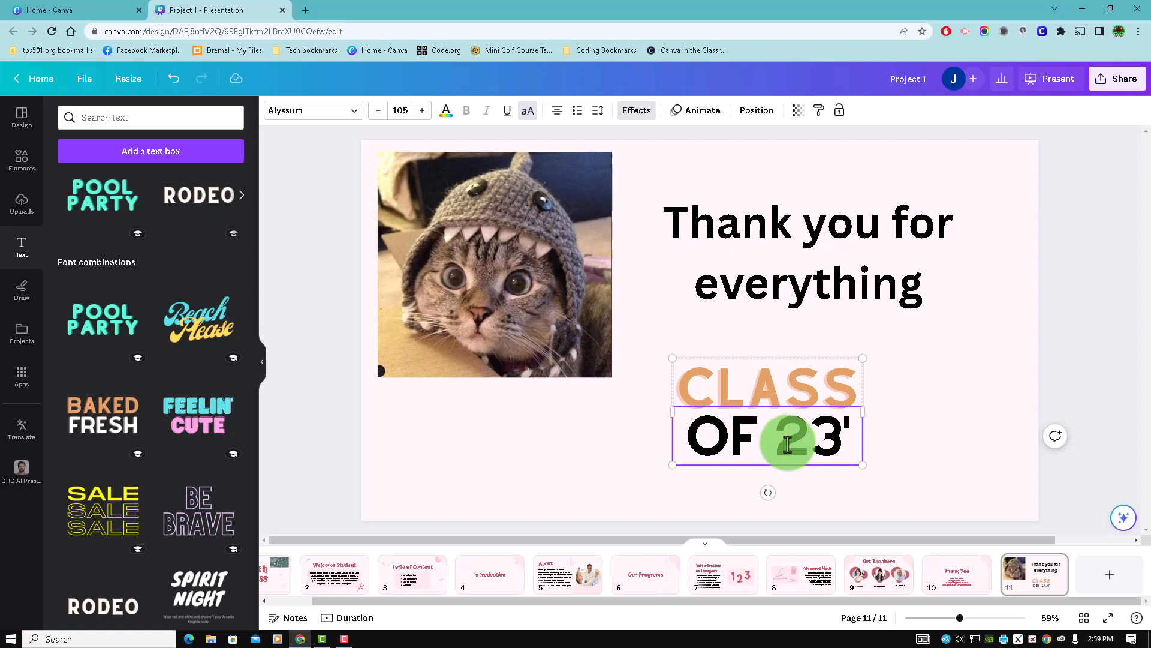
click(933, 403)
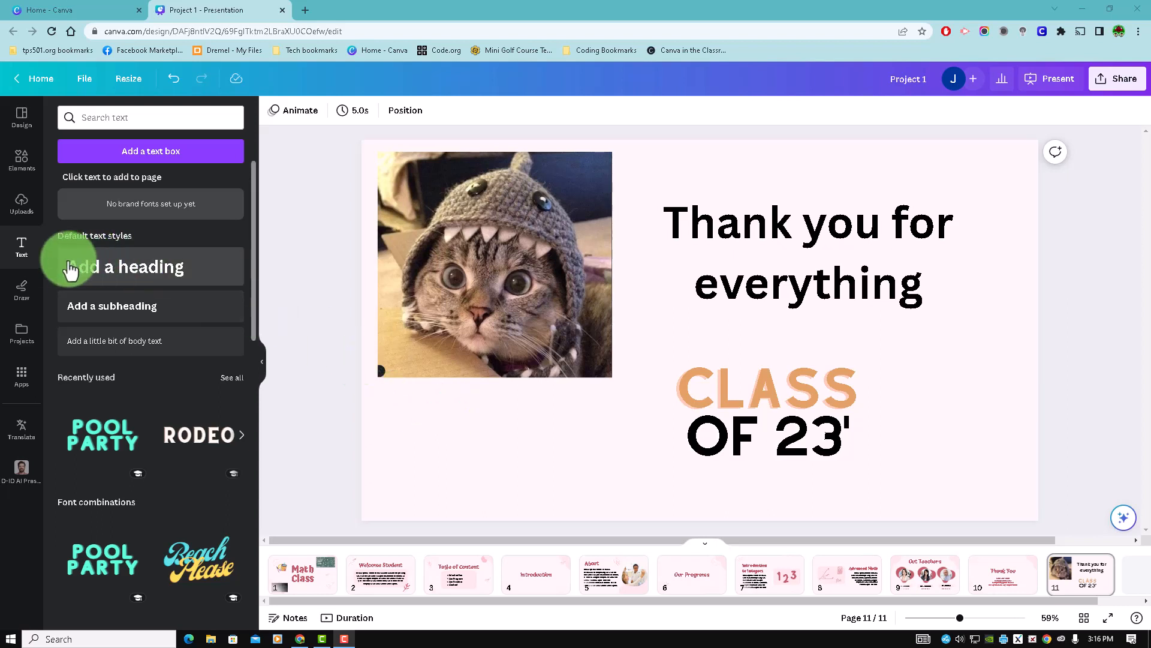
- Open the drawing tools for page 11
click(31, 288)
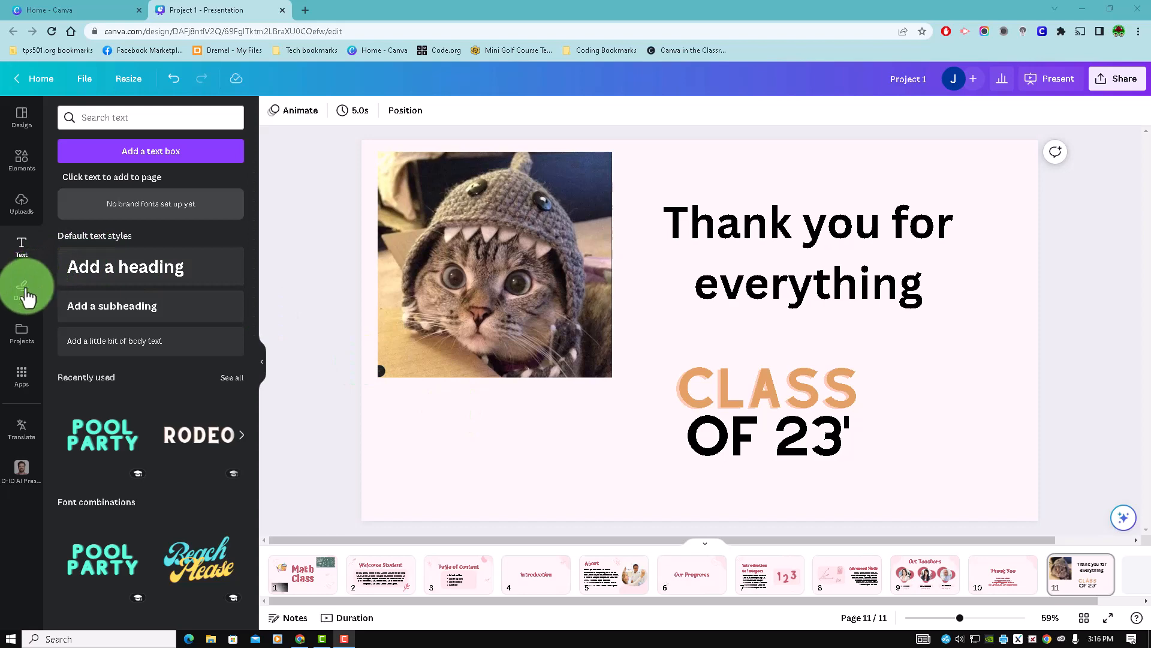
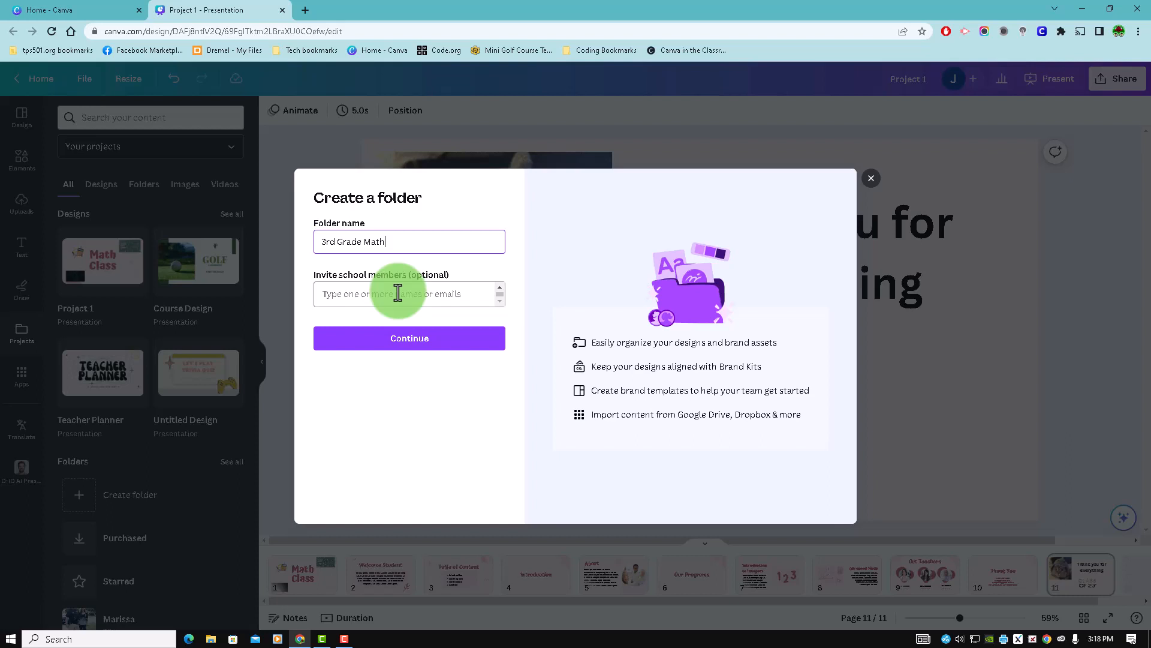
- Create the "3rd Grade Math" folder, then file the Project 1 design in it and view the folder's contents
click(449, 344)
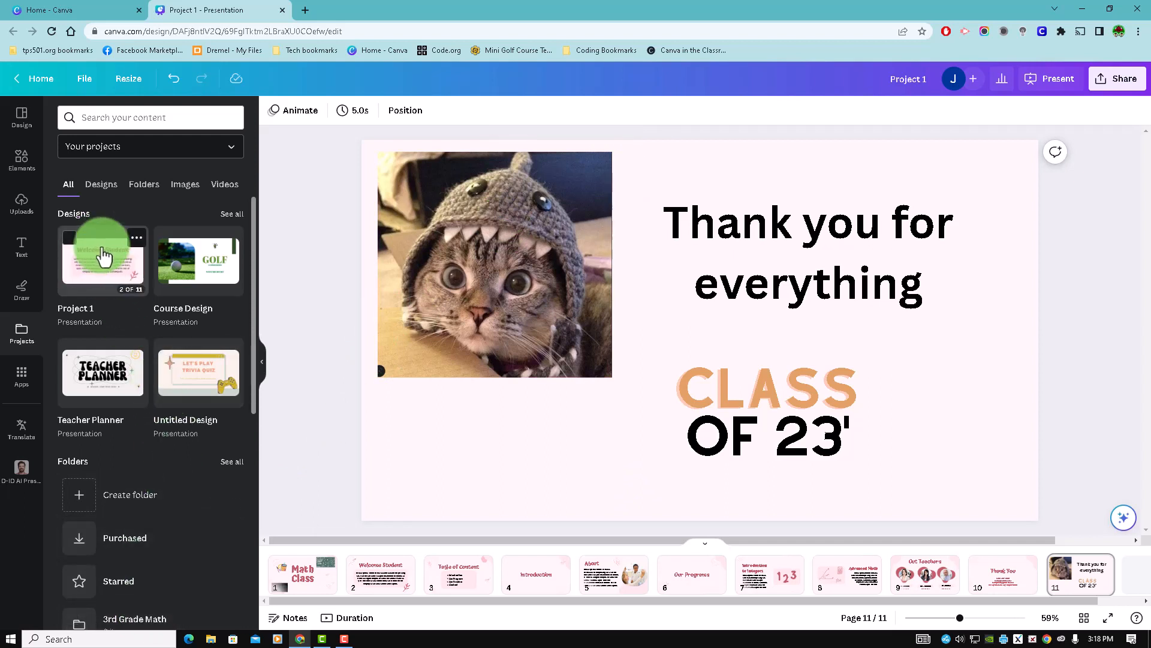
drag(103, 257, 78, 623)
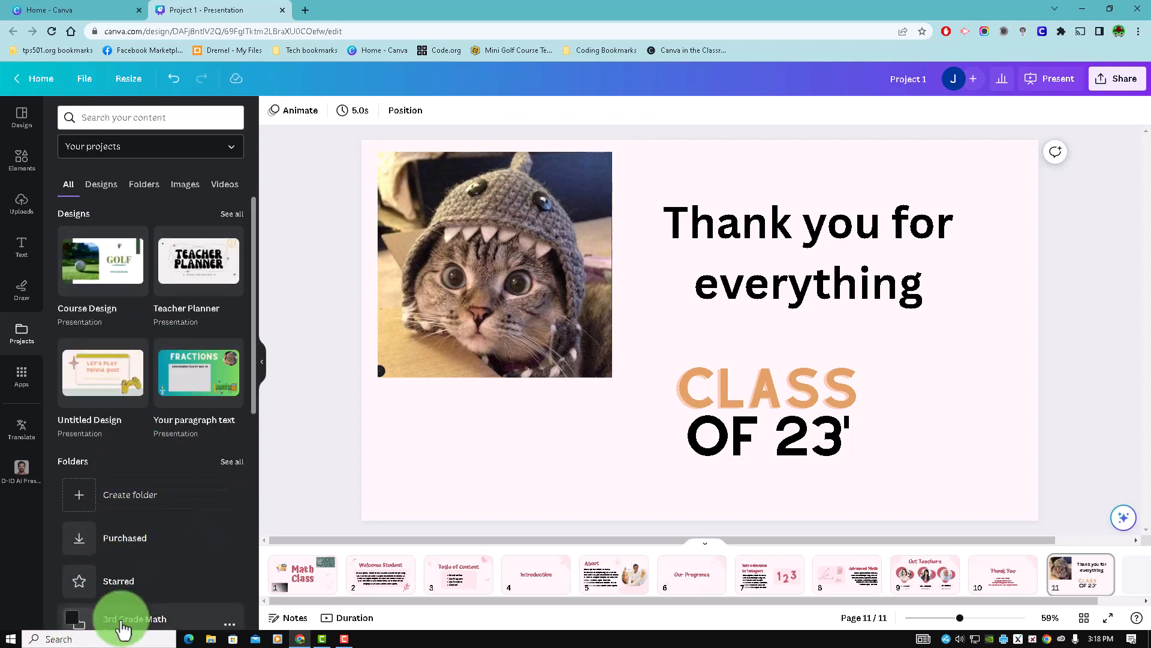
click(122, 627)
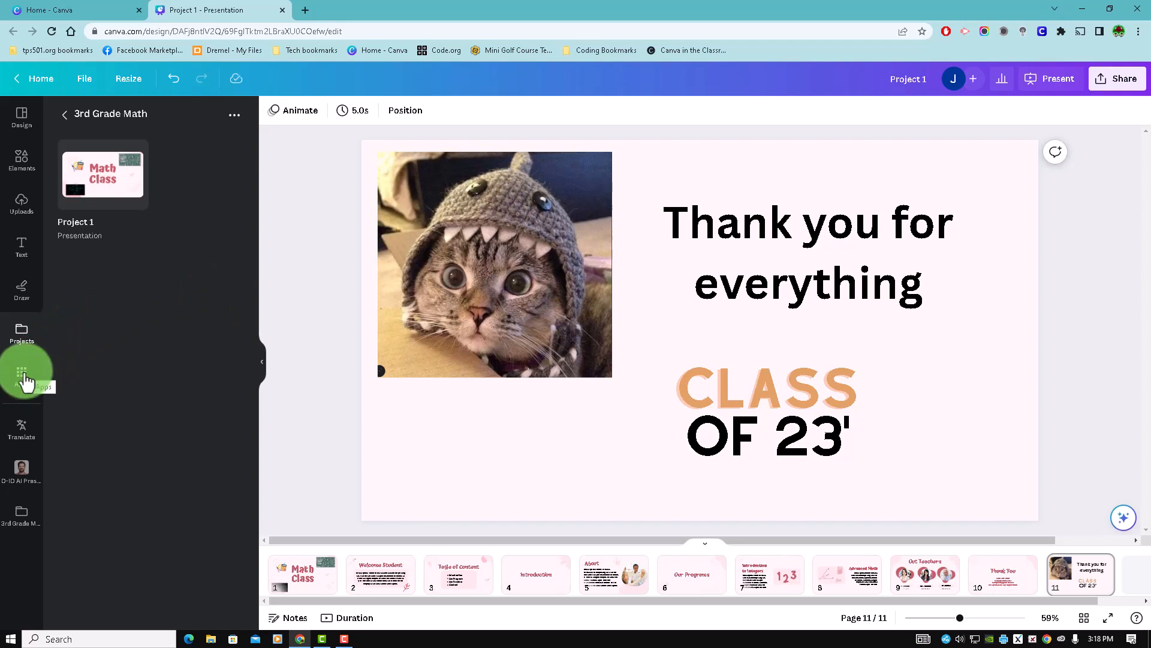
- Browse the apps available to discover for the design, down to the content-source apps
click(22, 377)
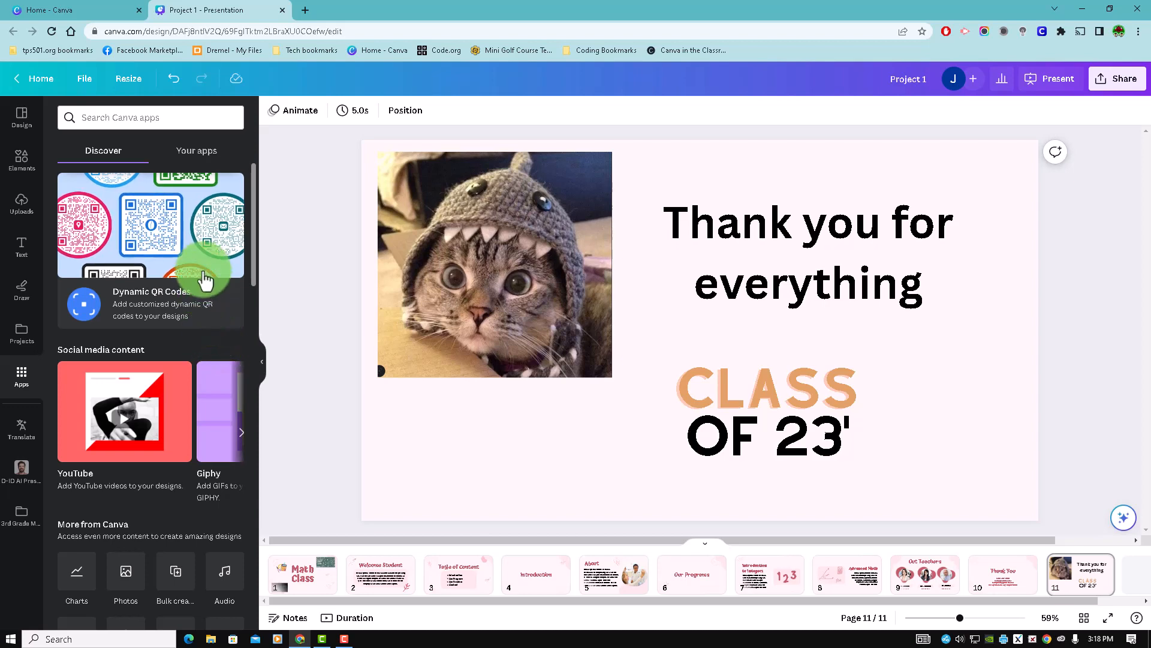
scroll(205, 277, down, 3)
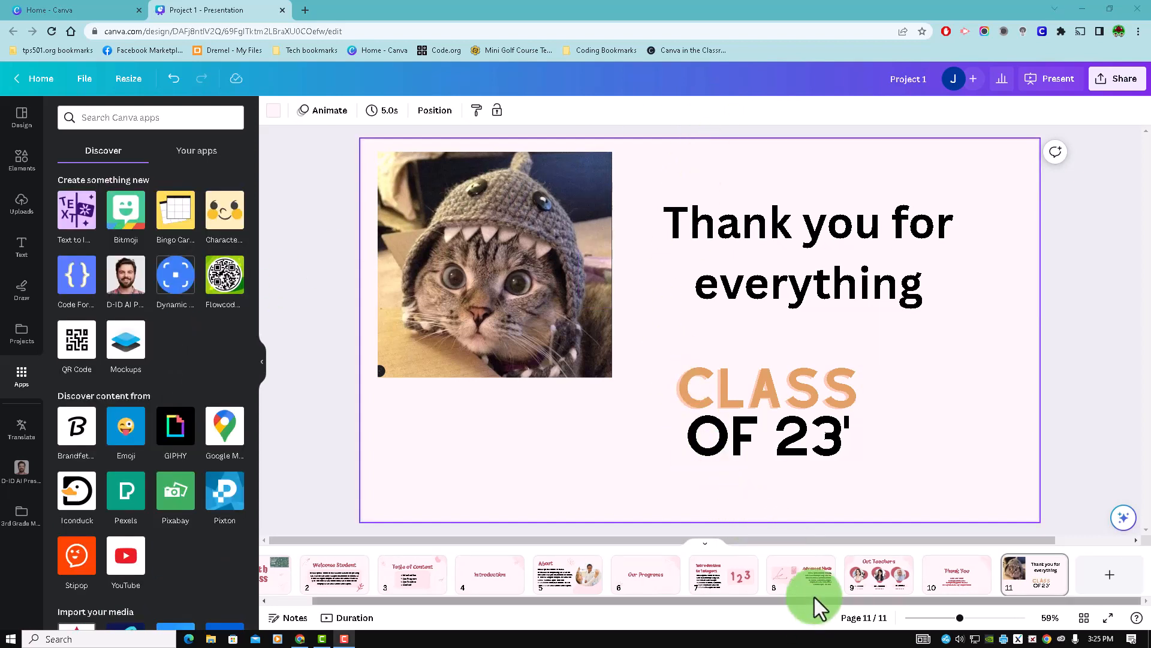
- Go back to page 1 and start presenting the Math Class presentation in full screen
scroll(750, 597, left, 1)
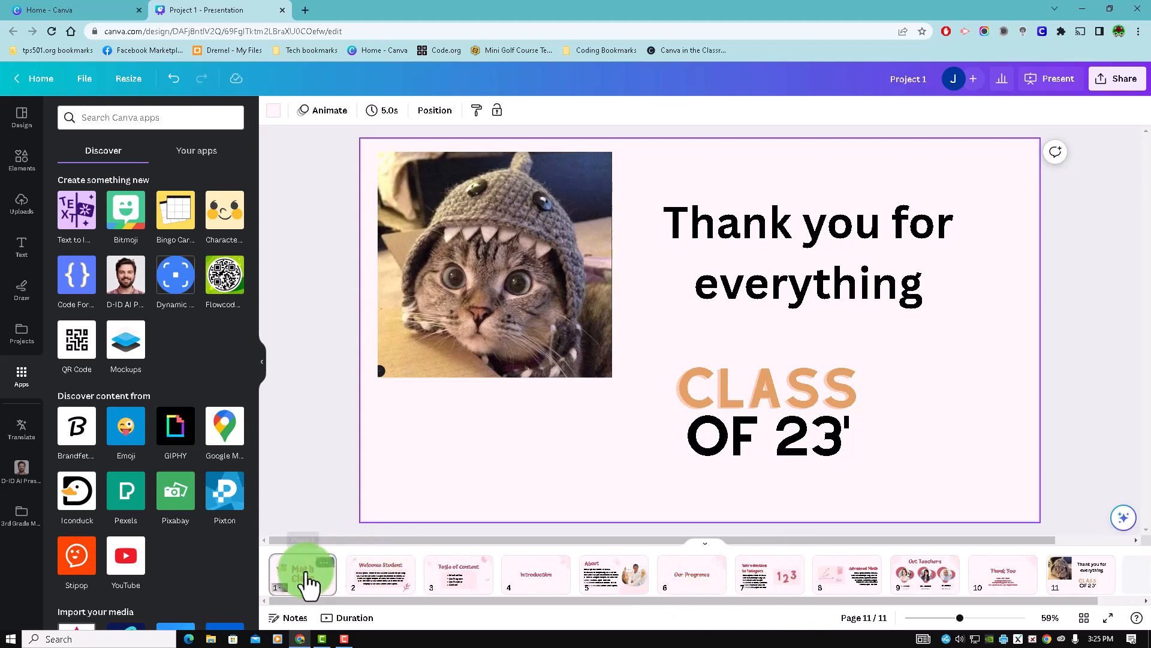
click(304, 573)
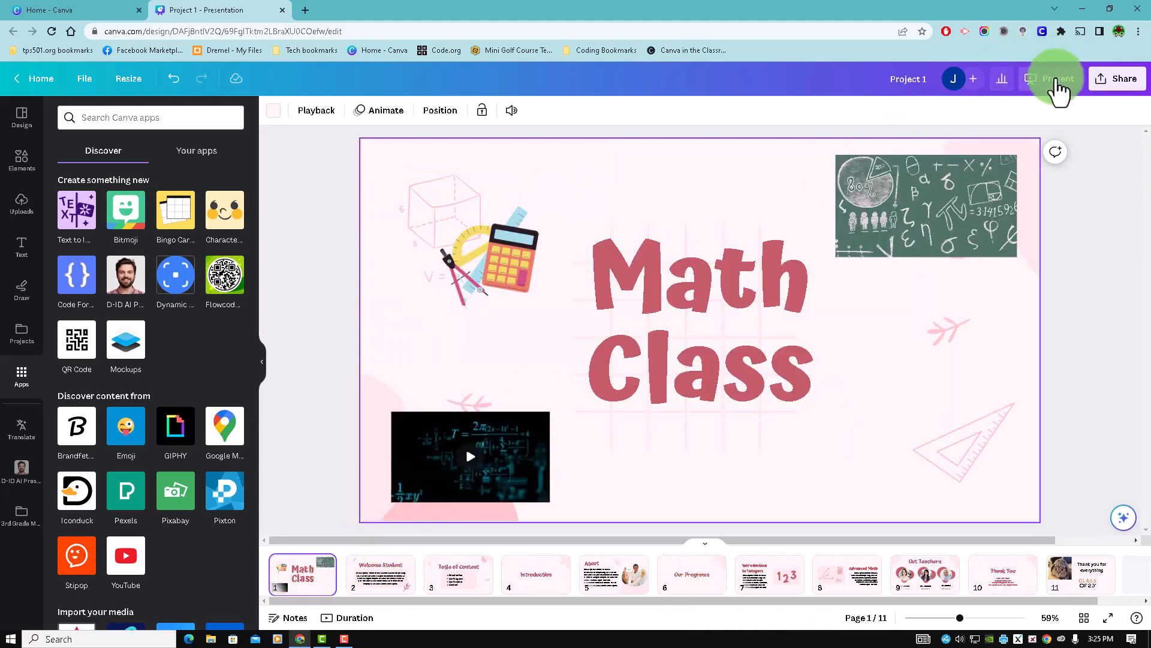
click(1054, 82)
click(1009, 165)
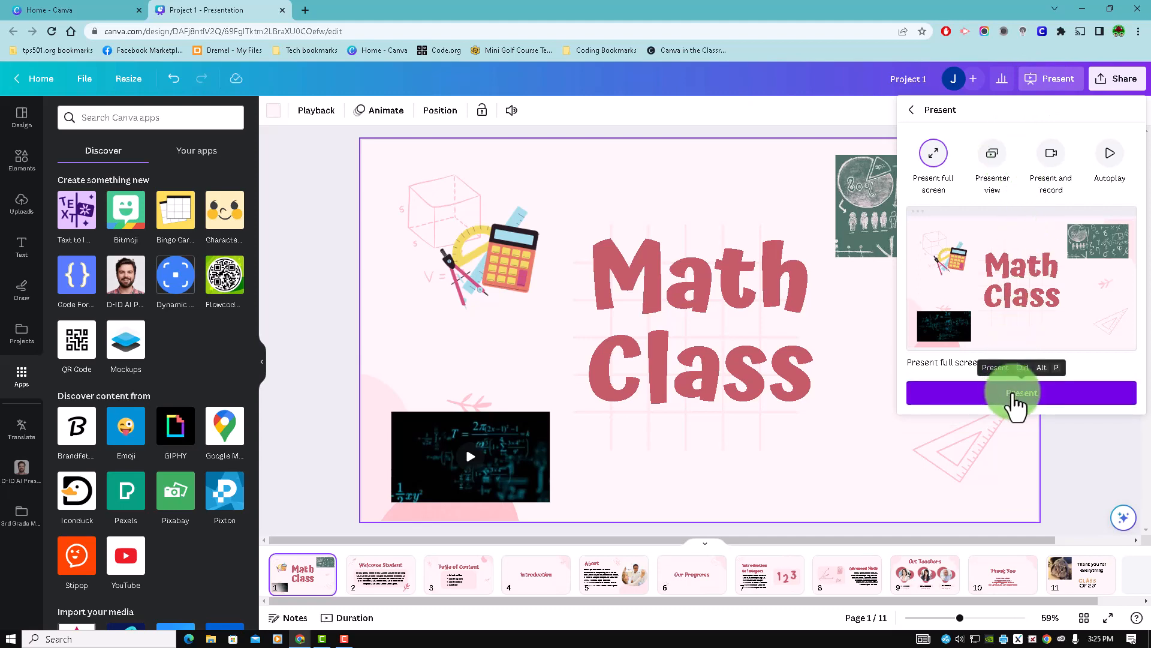
click(1015, 396)
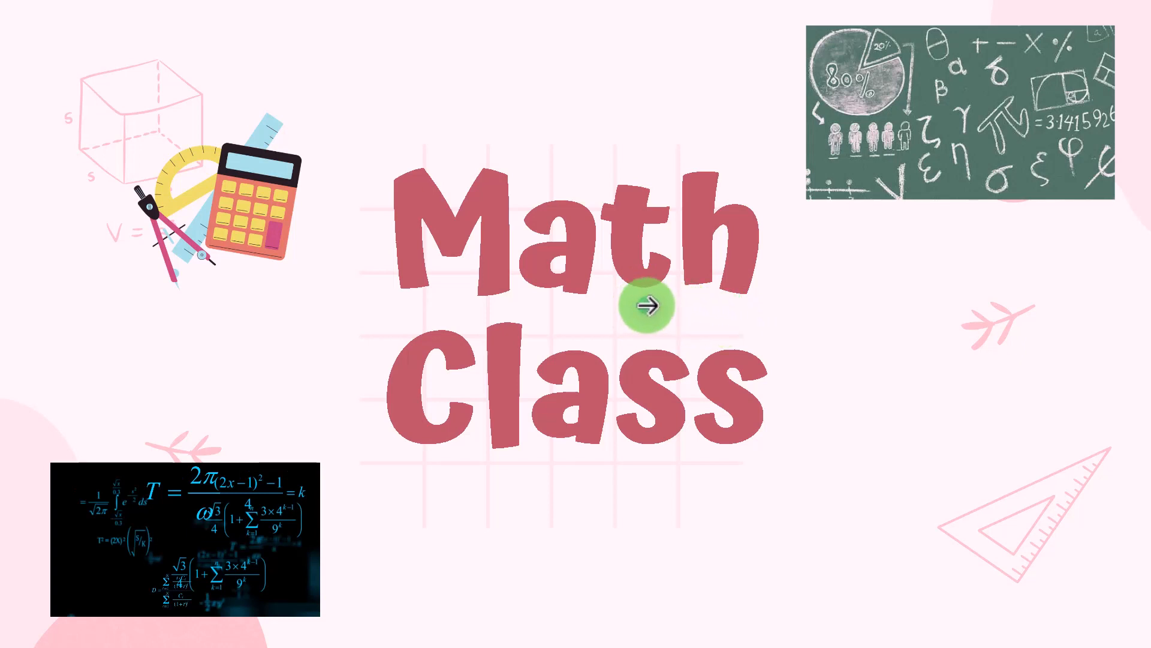
- Advance the full-screen presentation from the title page to the About page, and exit to the editor
click(647, 306)
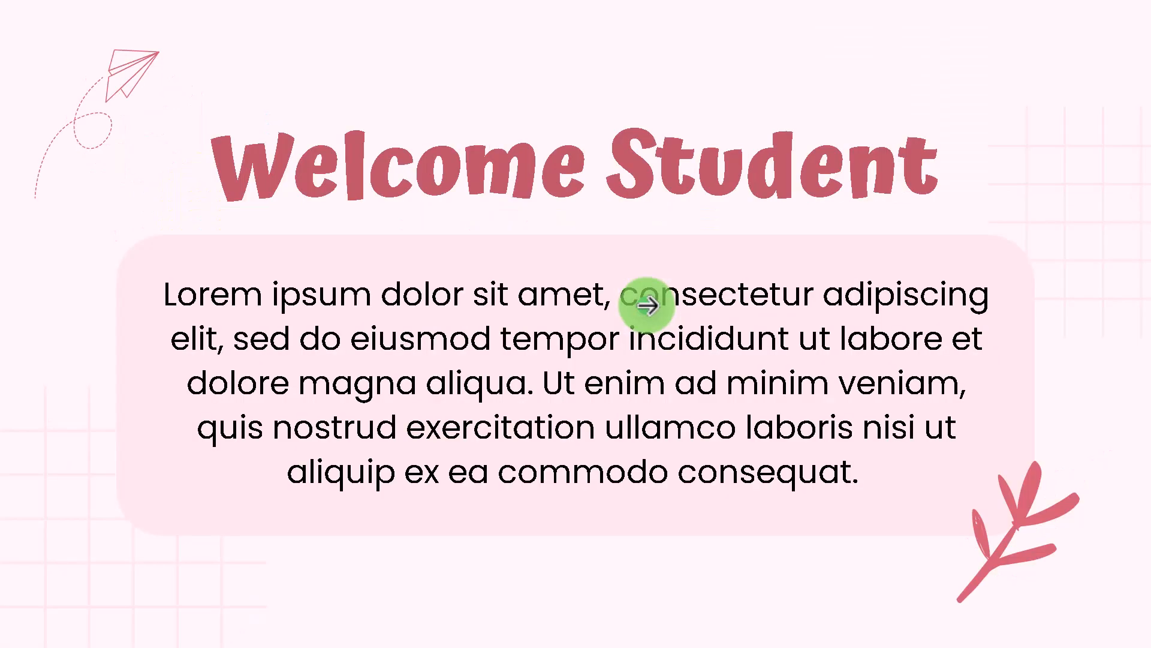
click(648, 306)
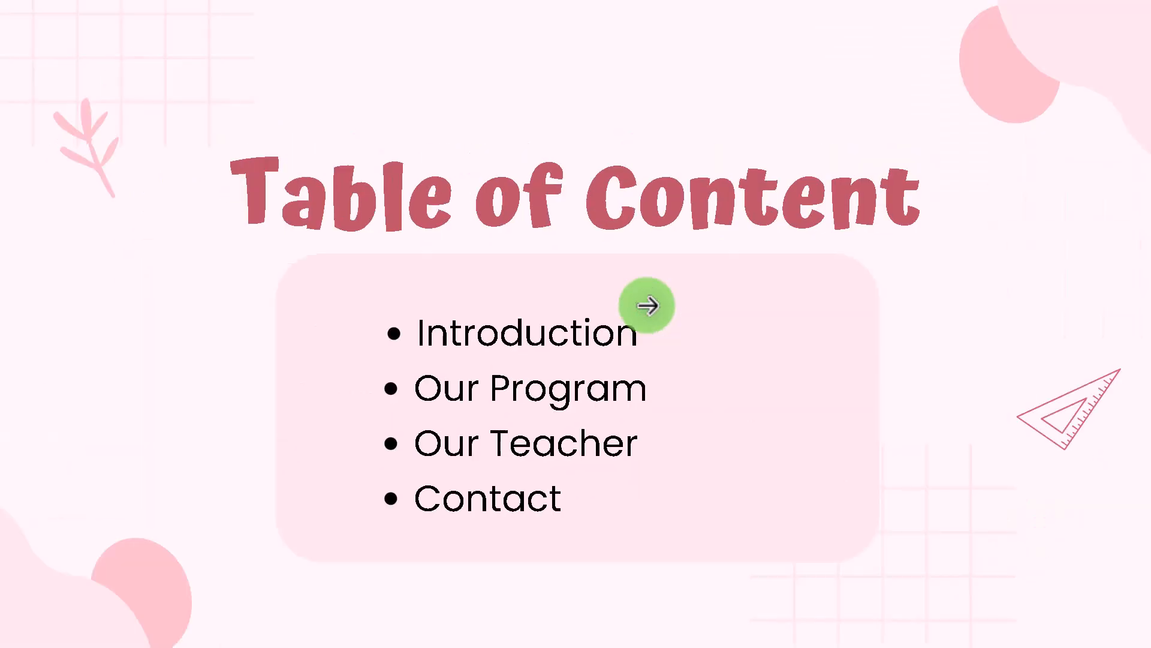
click(648, 306)
click(648, 306)
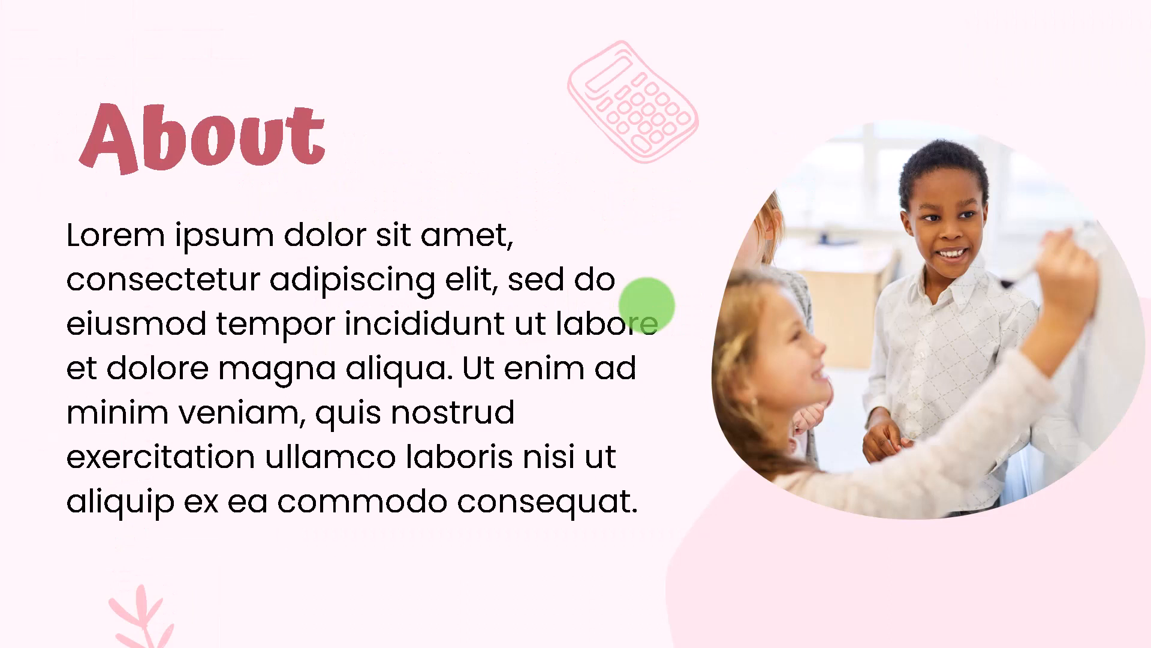
mouse_move(1029, 608)
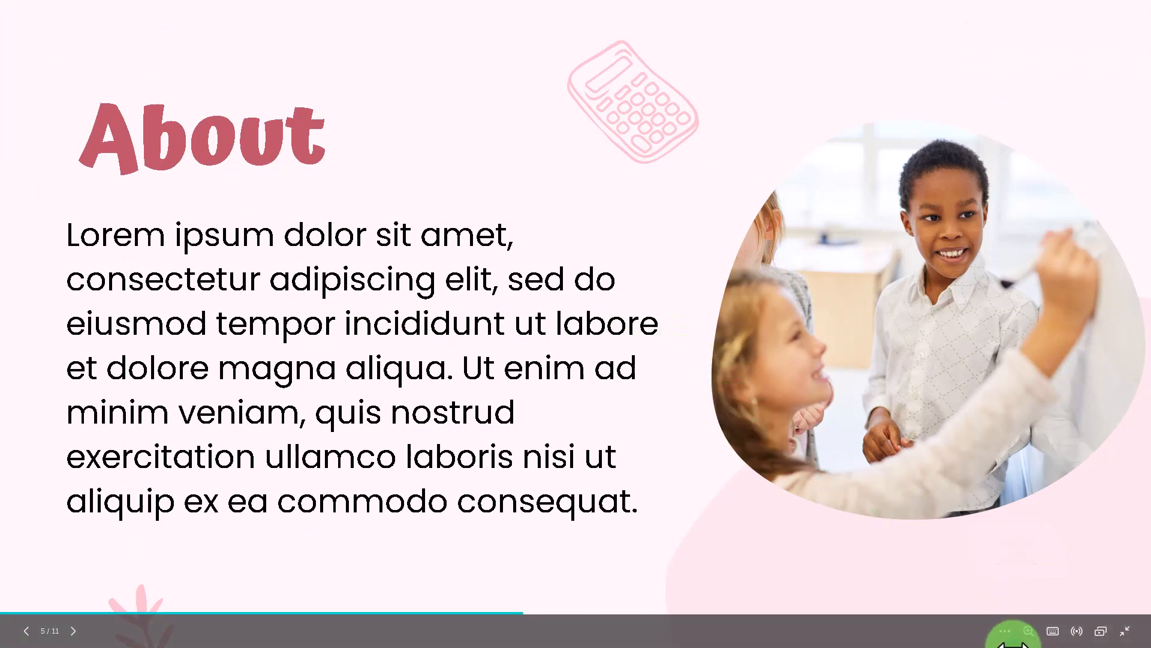
click(1126, 636)
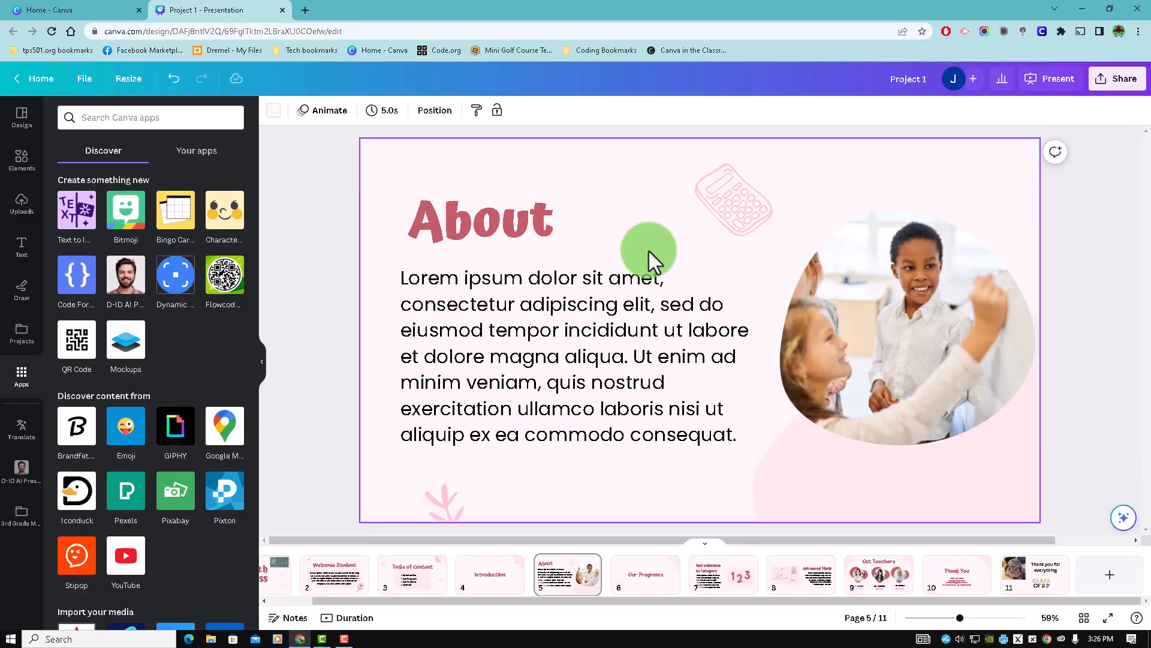
- Return to the Canva home page and display the Learn resources, such as Design school and the Help center
click(38, 78)
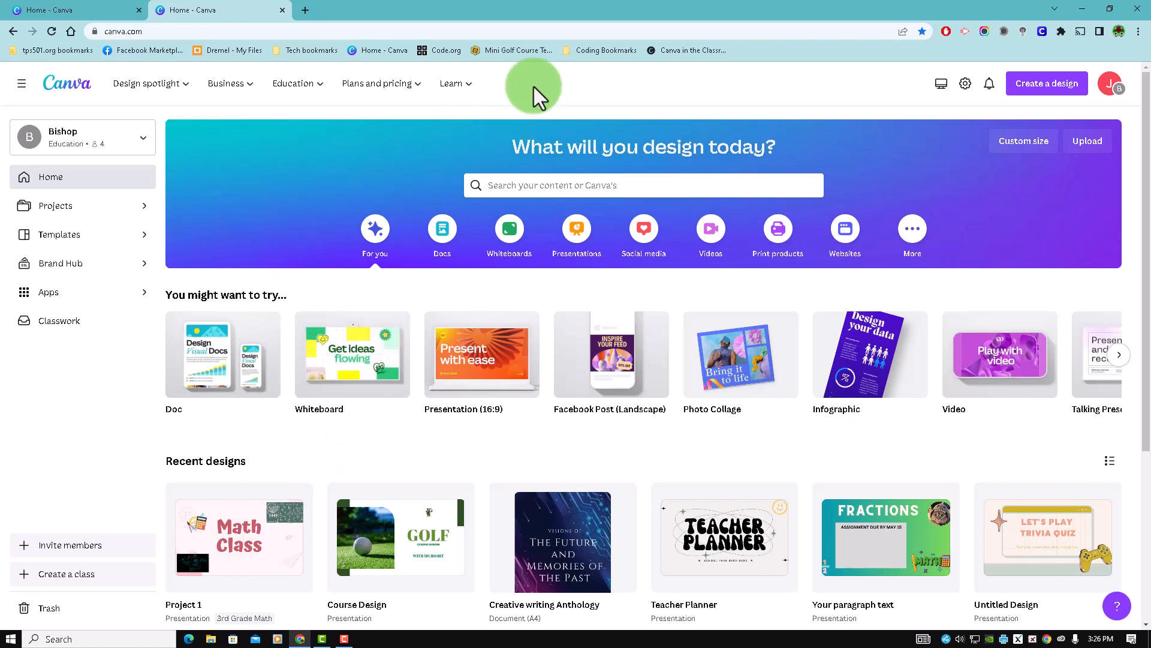
click(467, 86)
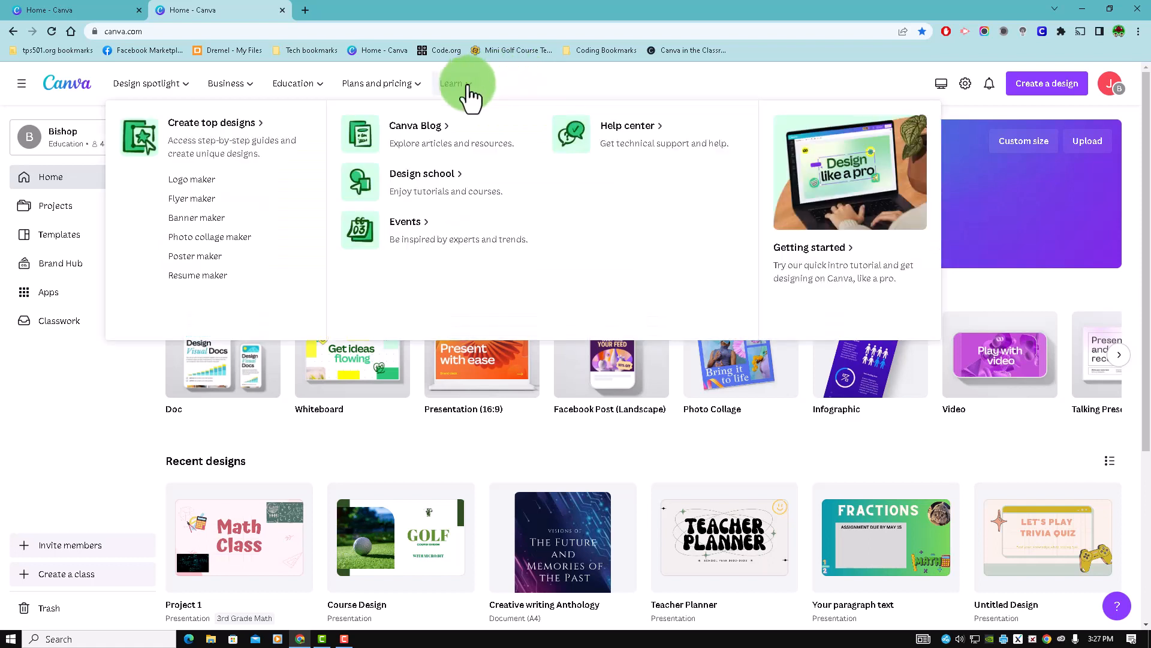